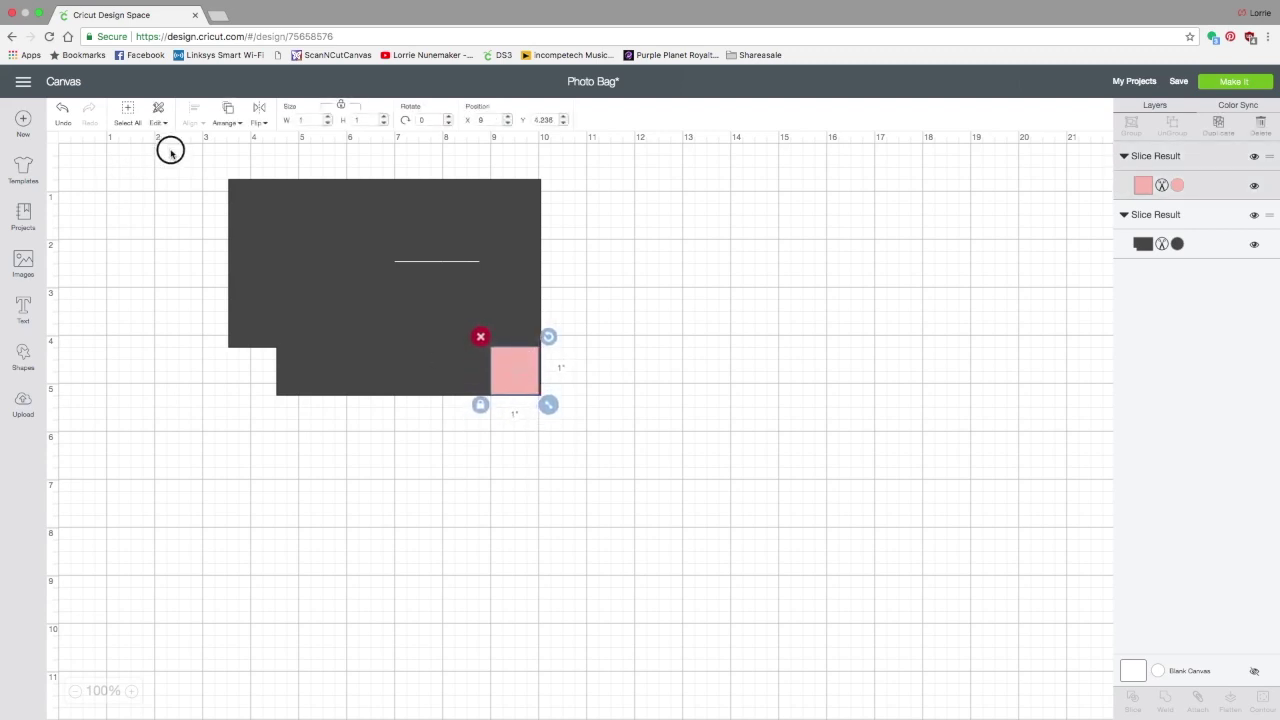
# Align the pink 1-inch square with the dark bag shape's bottom and right edges.
pyautogui.moveTo(168, 148); pyautogui.dragTo(609, 443)
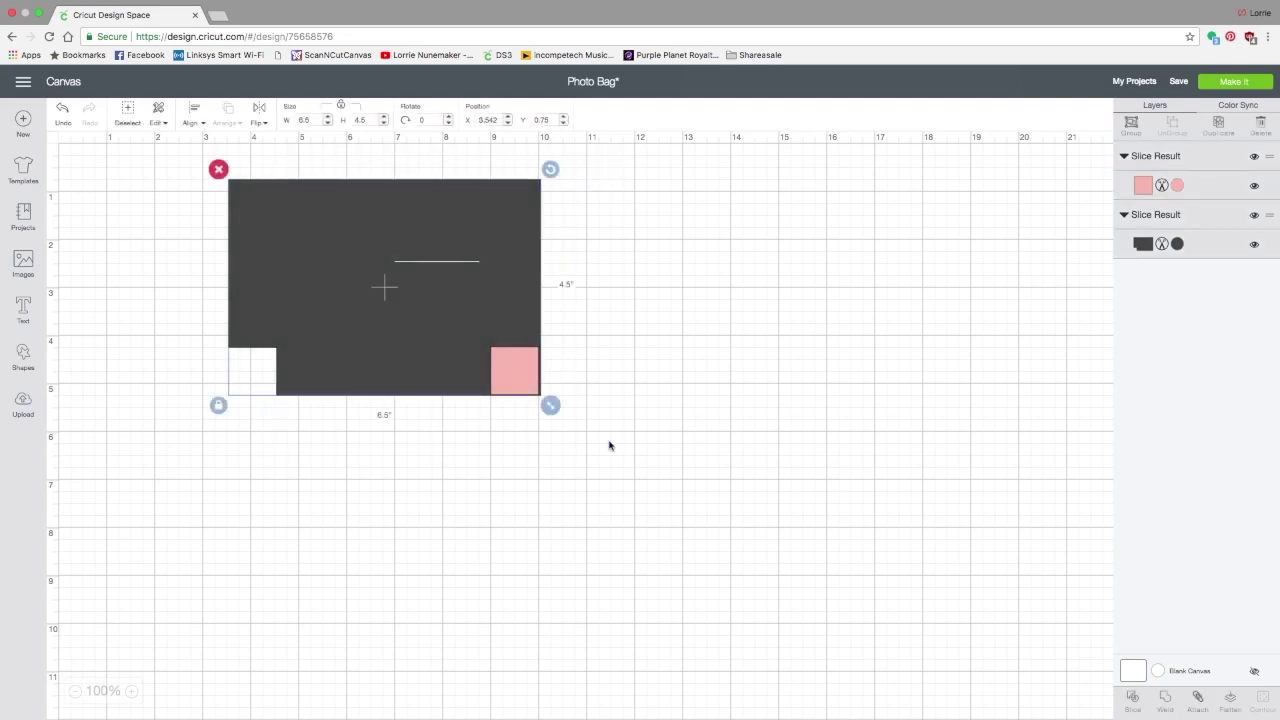
pyautogui.click(197, 123)
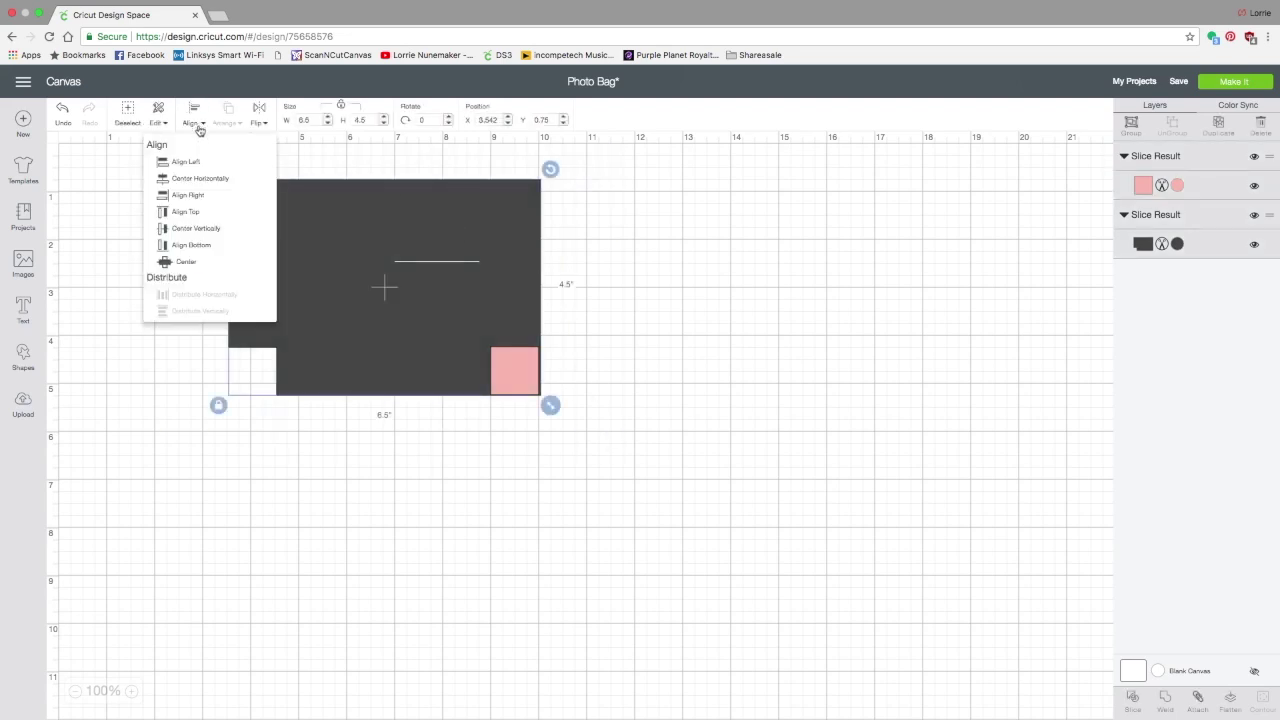
pyautogui.click(196, 244)
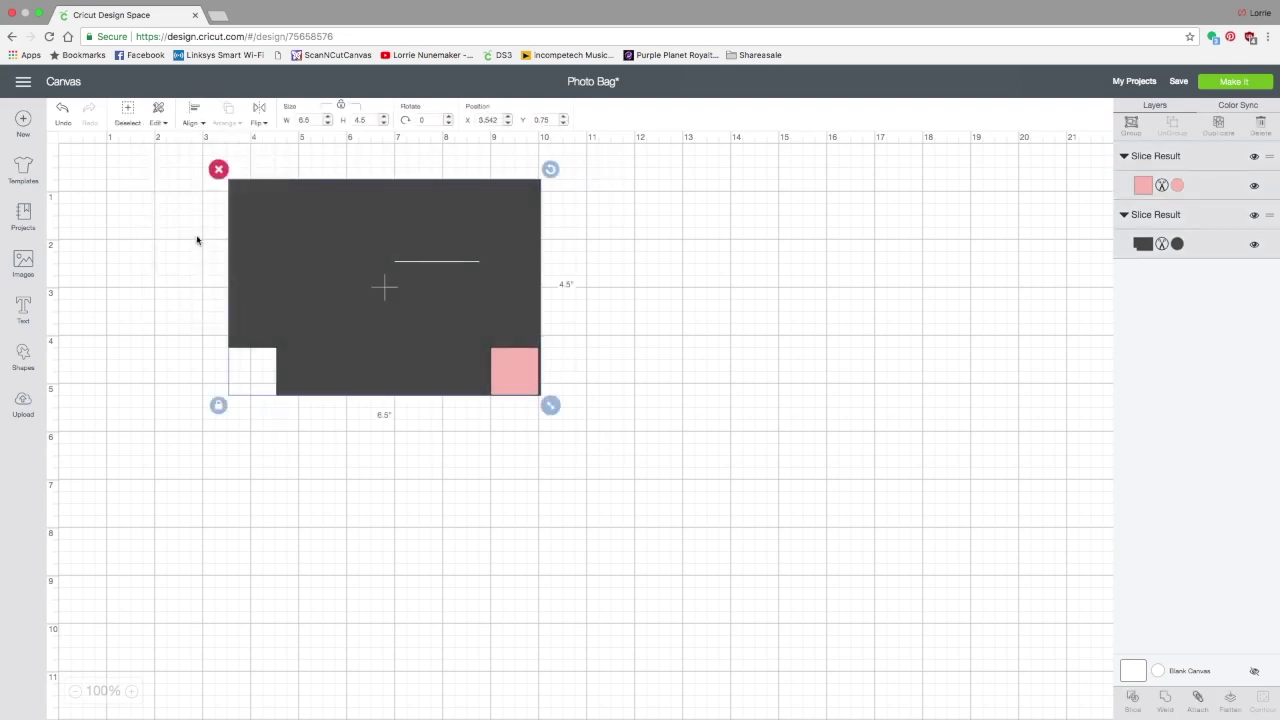
pyautogui.click(196, 123)
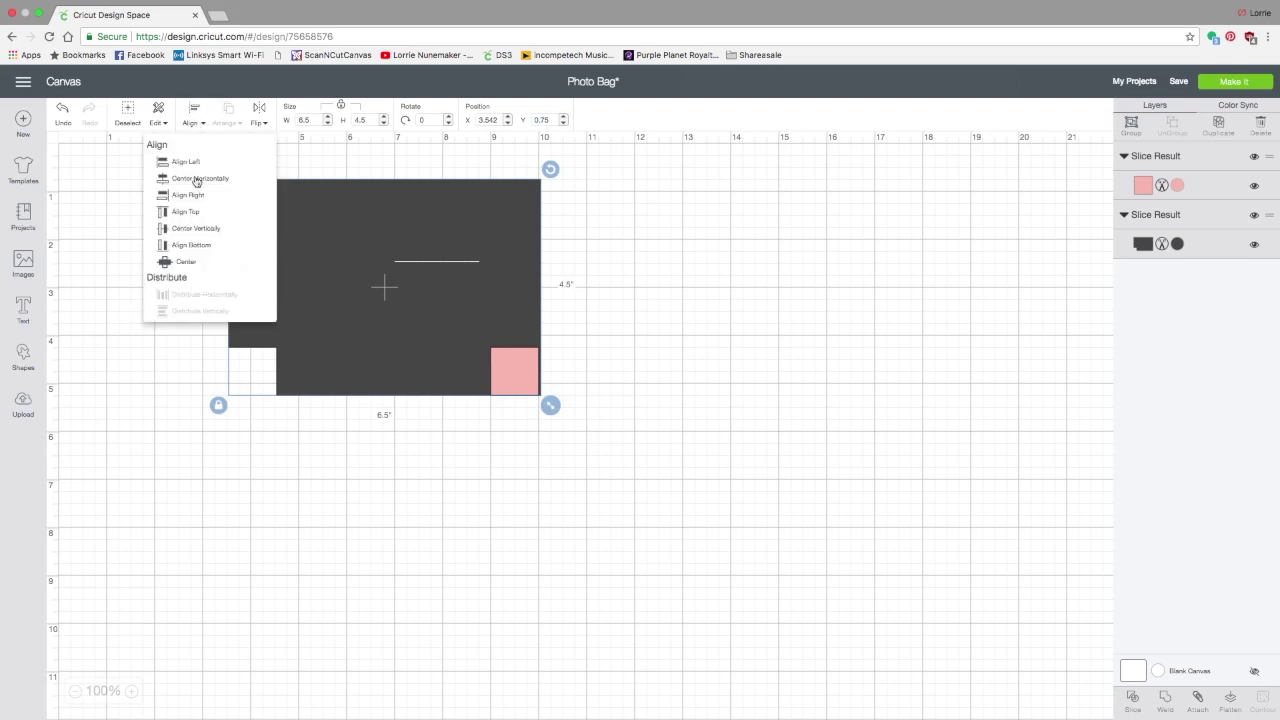
pyautogui.click(196, 197)
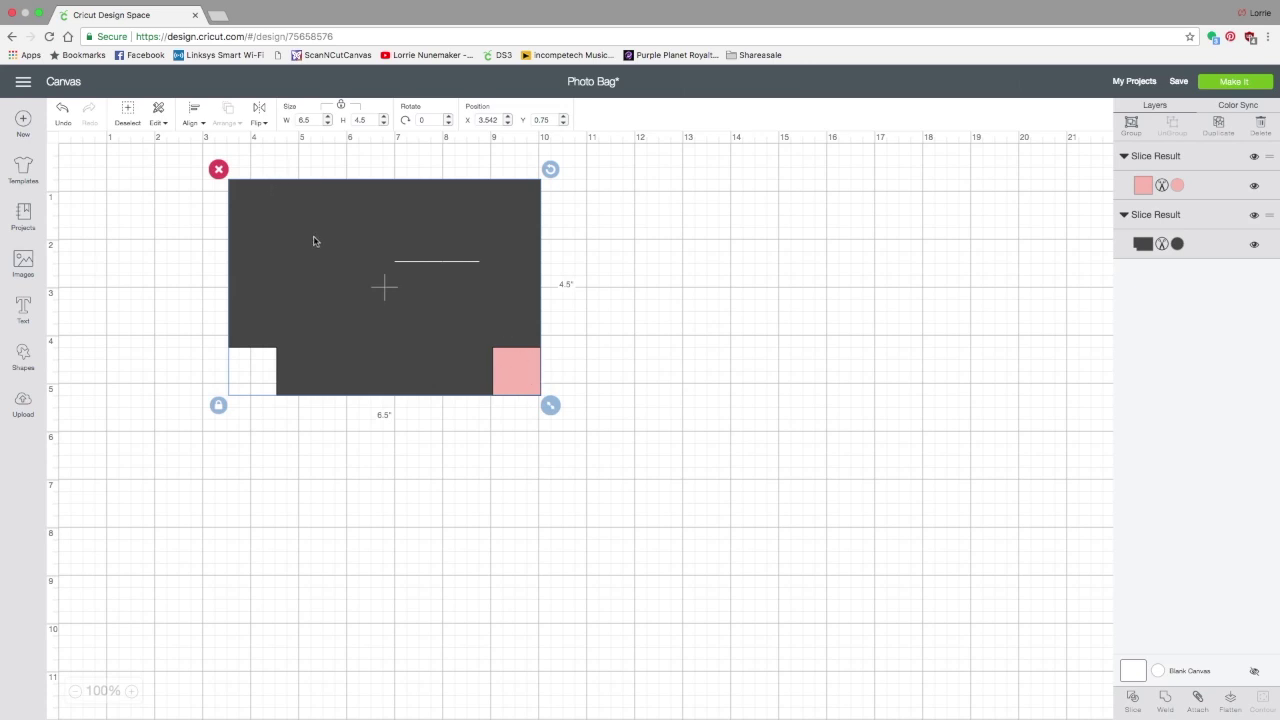
# Slice the pink square out of the bag shape's lower-right corner and delete the leftover pieces.
pyautogui.rightClick(420, 257)
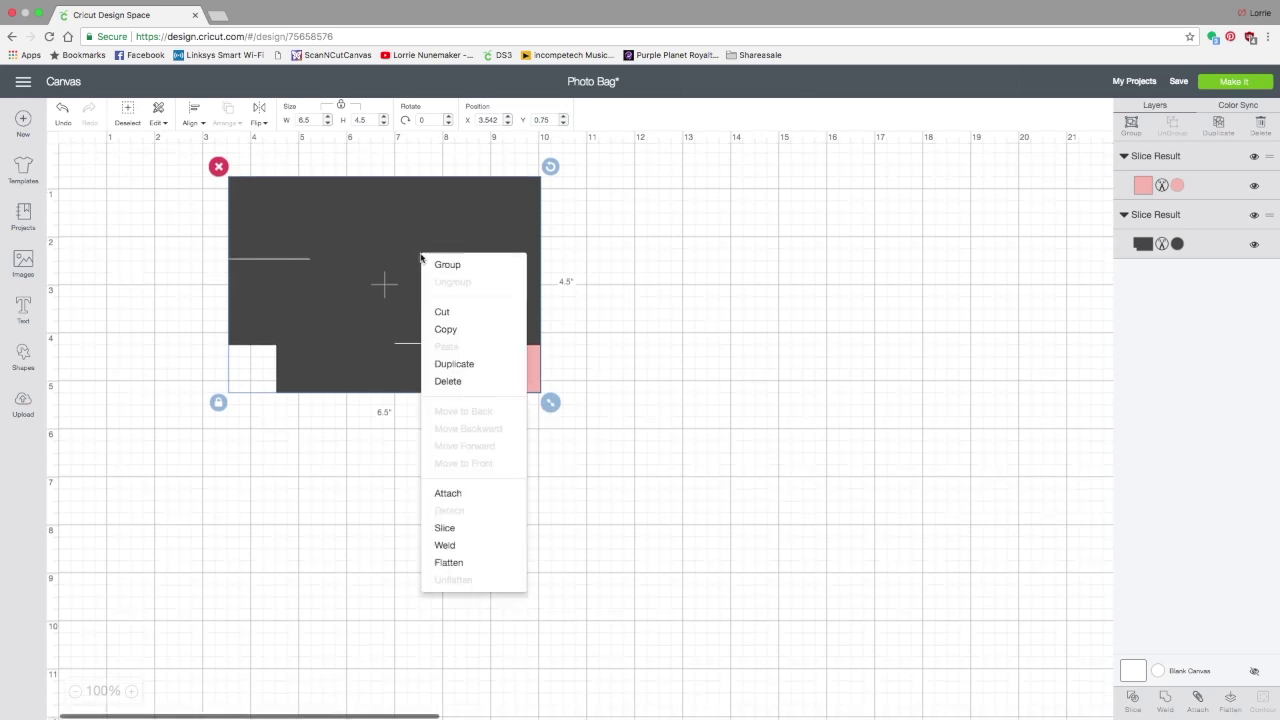
pyautogui.click(475, 530)
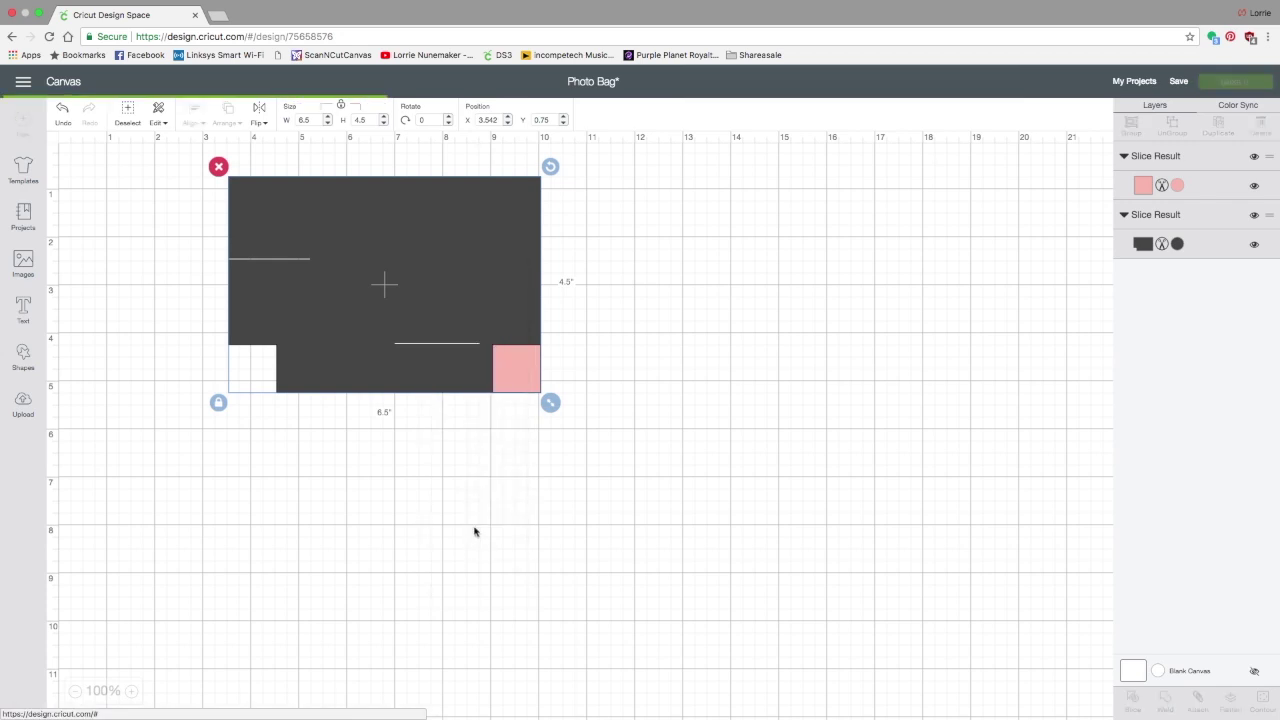
pyautogui.moveTo(523, 369); pyautogui.dragTo(660, 416)
pyautogui.press('Delete')
pyautogui.moveTo(506, 385); pyautogui.dragTo(621, 420)
pyautogui.press('Delete')
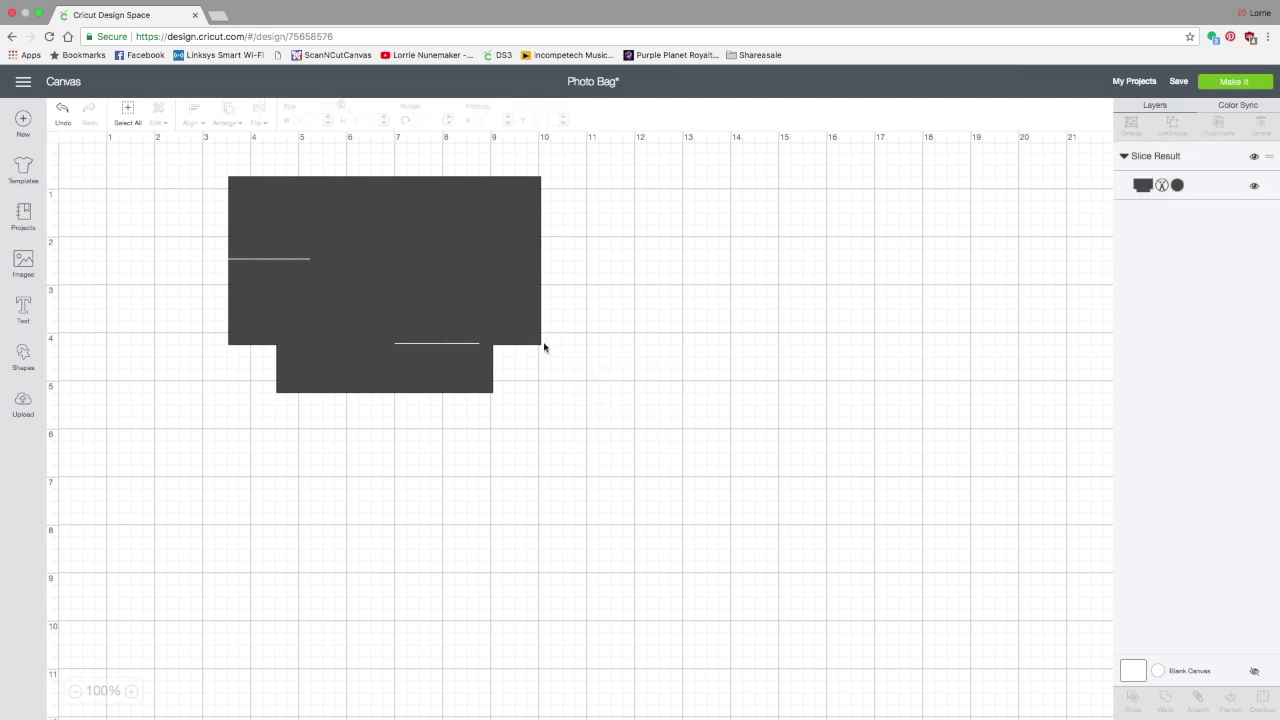
# Duplicate the notched bag shape and place the copy directly below the original, at about X 3.75, Y 5.51.
pyautogui.moveTo(514, 312); pyautogui.dragTo(421, 326)
pyautogui.rightClick(421, 326)
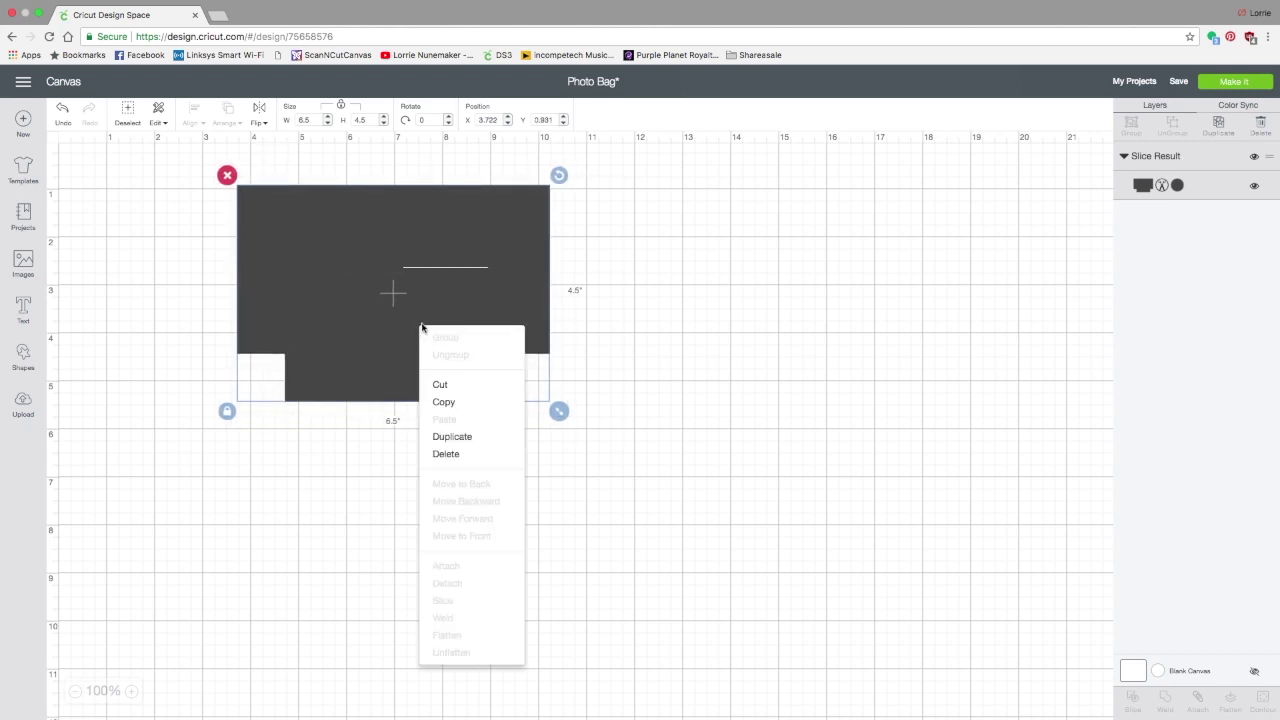
pyautogui.click(455, 436)
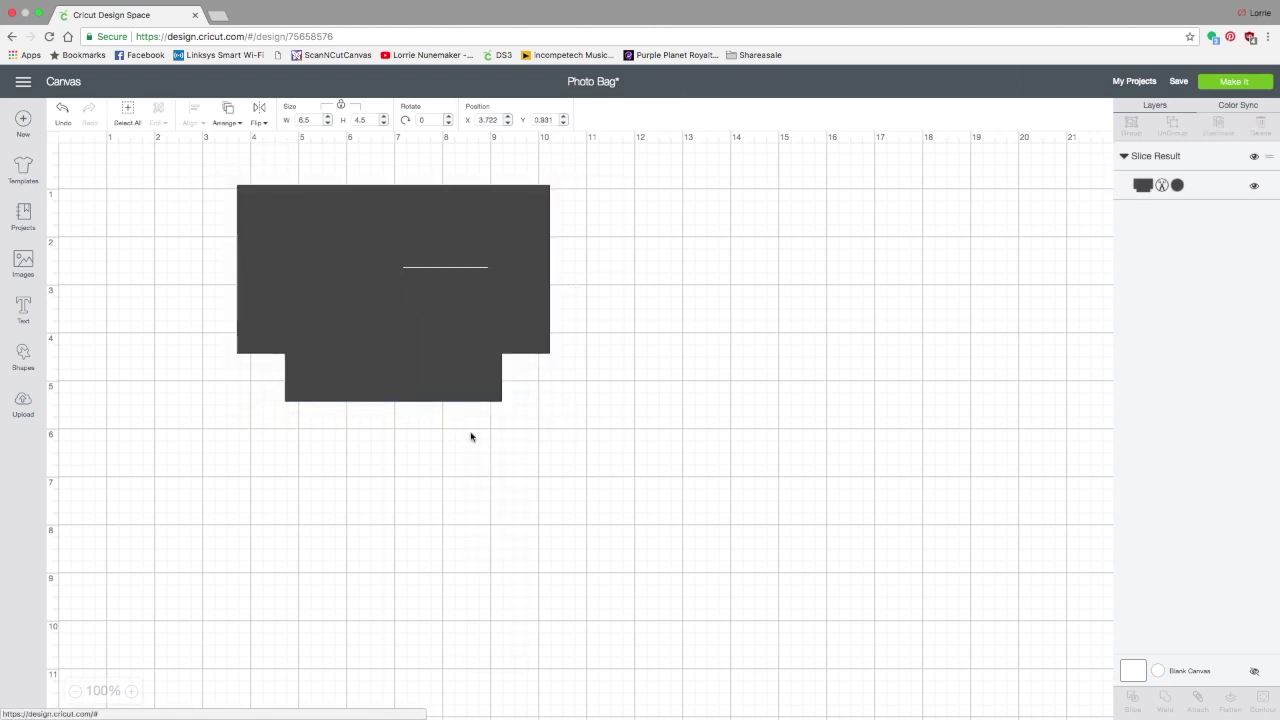
pyautogui.moveTo(457, 329); pyautogui.dragTo(433, 525)
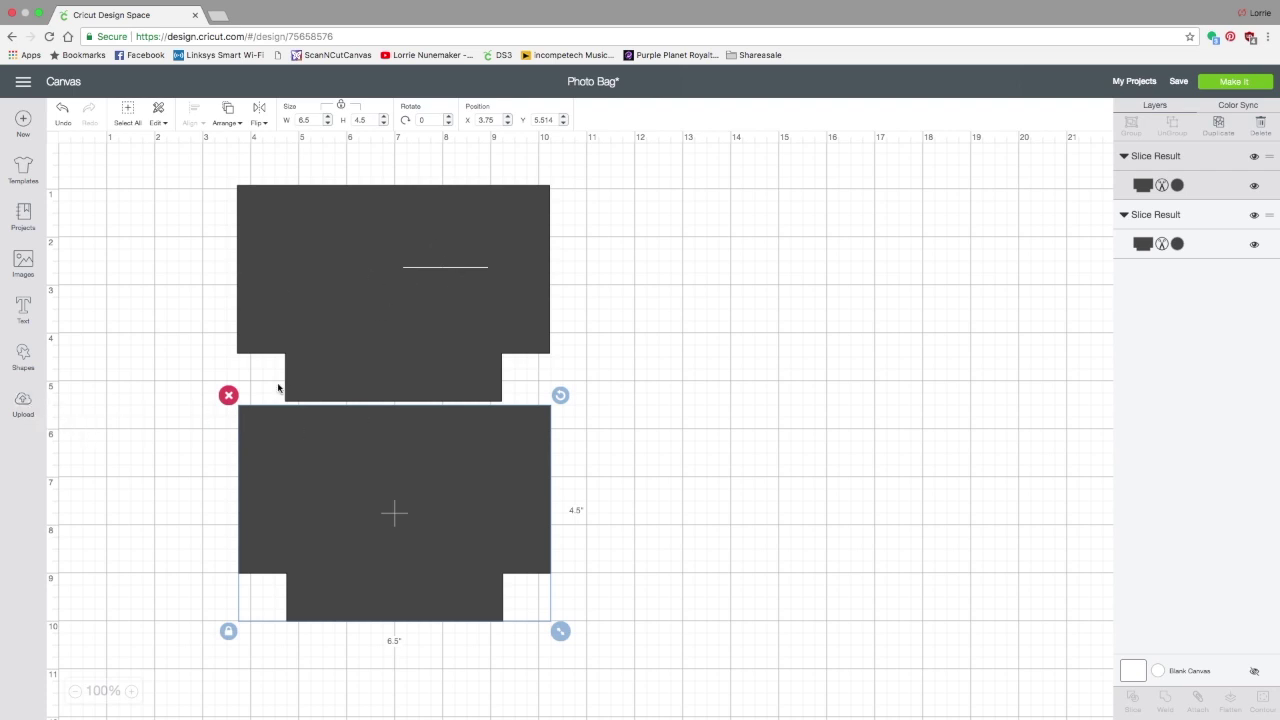
# Upload the toddler's black-and-white "1st bday-97" photo from the Photos for print folder as a pattern fill.
pyautogui.click(23, 401)
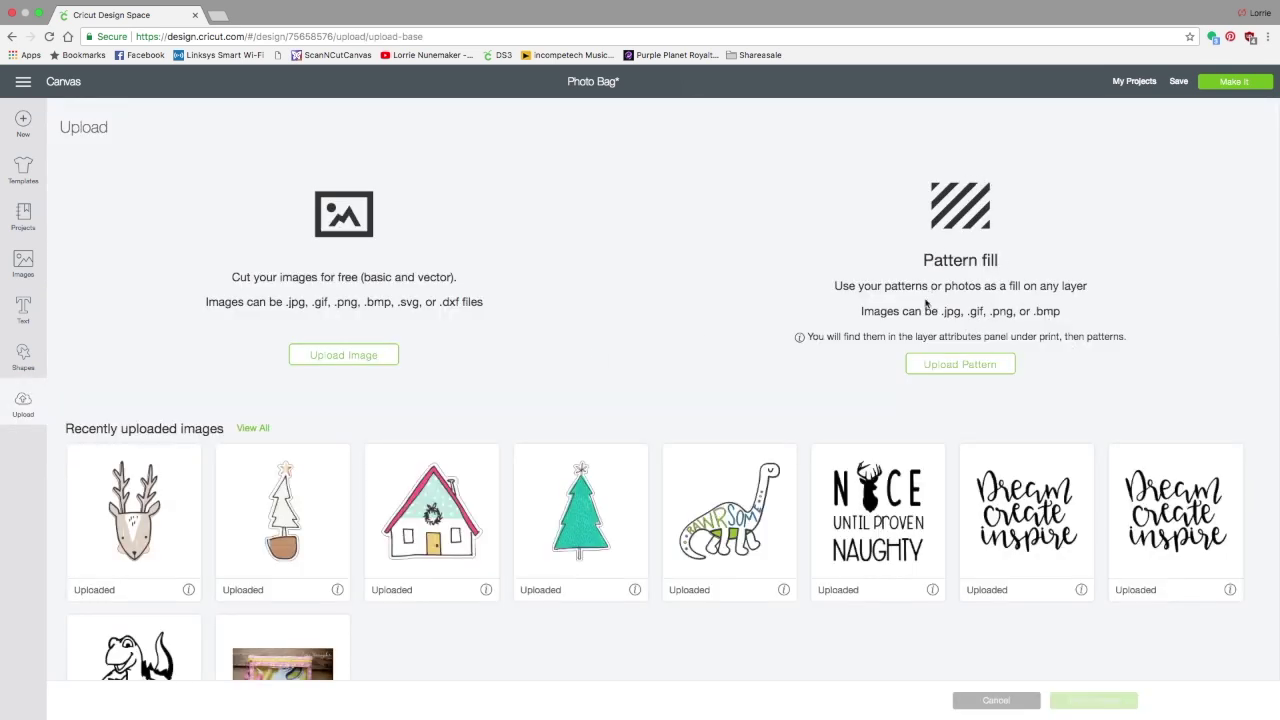
pyautogui.click(957, 367)
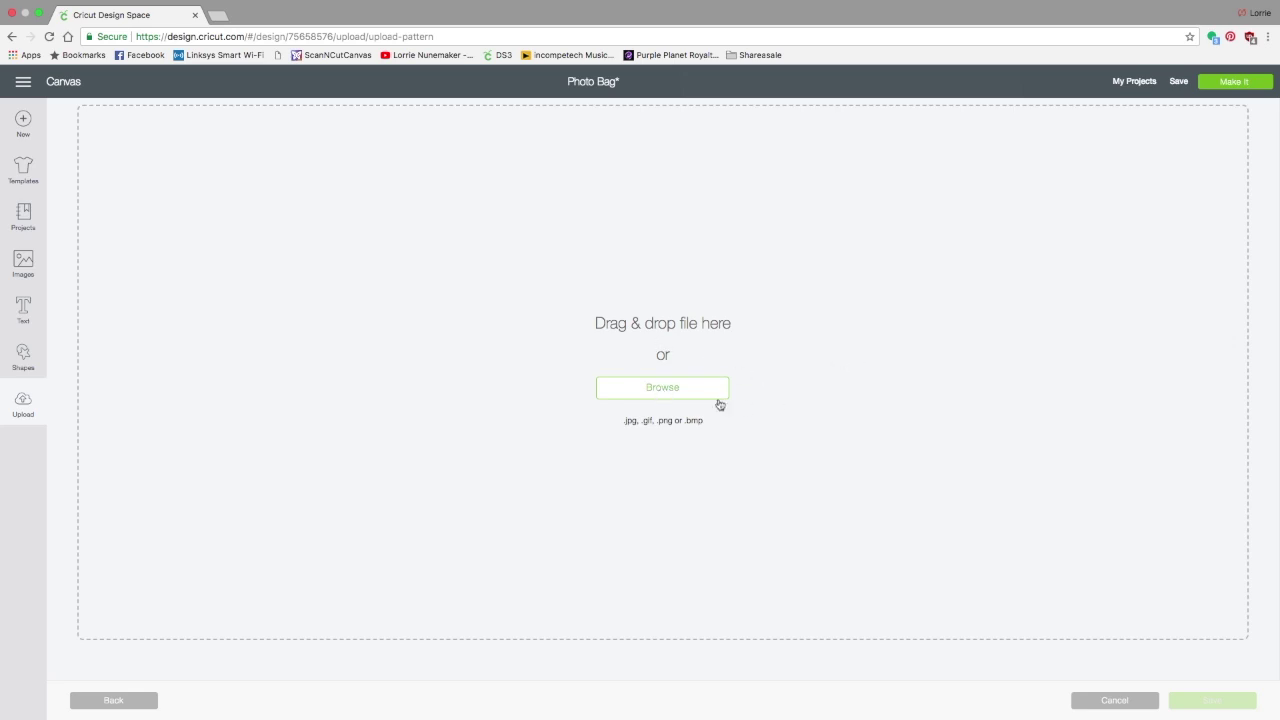
pyautogui.click(662, 387)
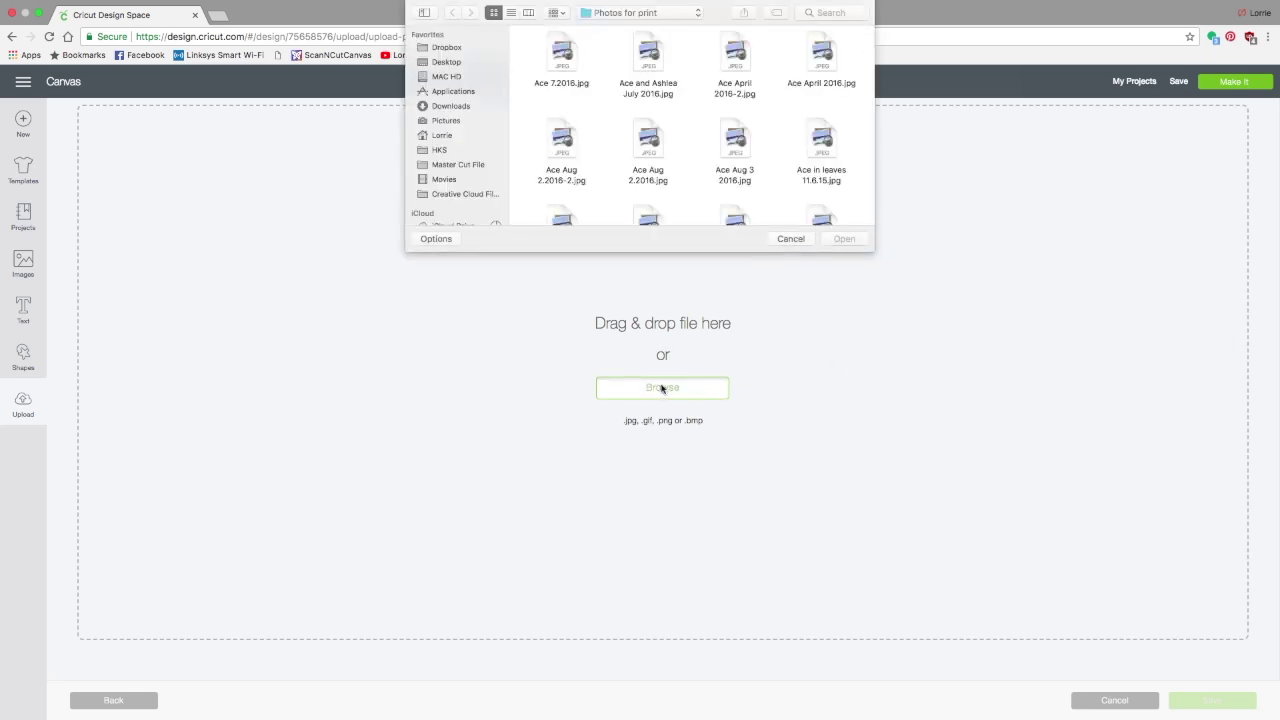
pyautogui.scroll(-10, 690, 156)
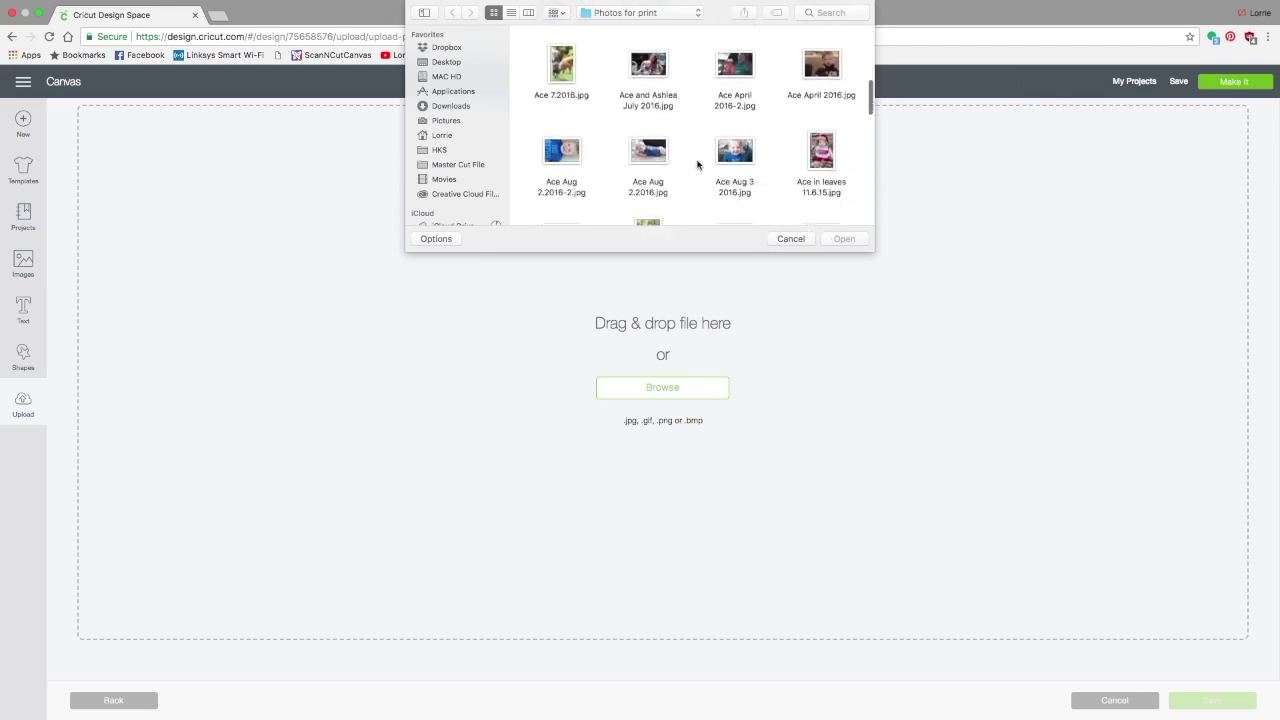
pyautogui.scroll(10, 700, 163)
pyautogui.click(736, 142)
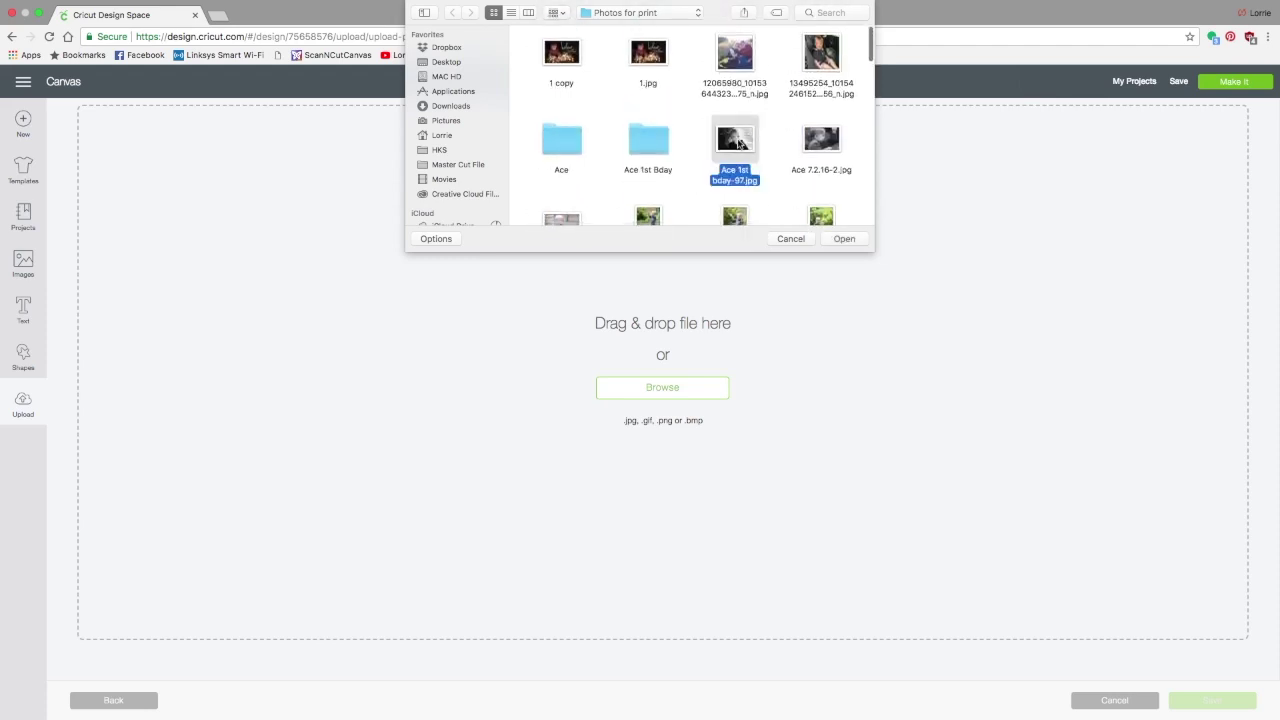
pyautogui.click(848, 240)
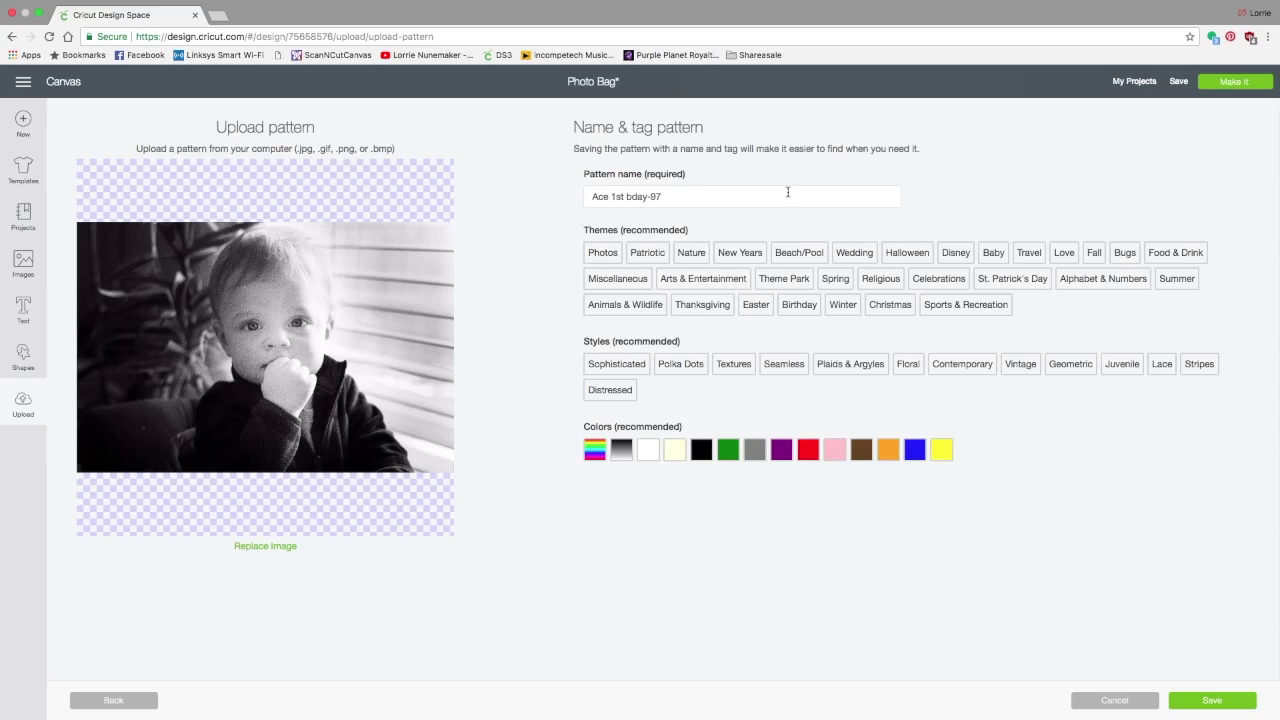
# Tag the toddler photo pattern with the Photos theme and the black-to-white gradient colour, and save it.
pyautogui.click(600, 253)
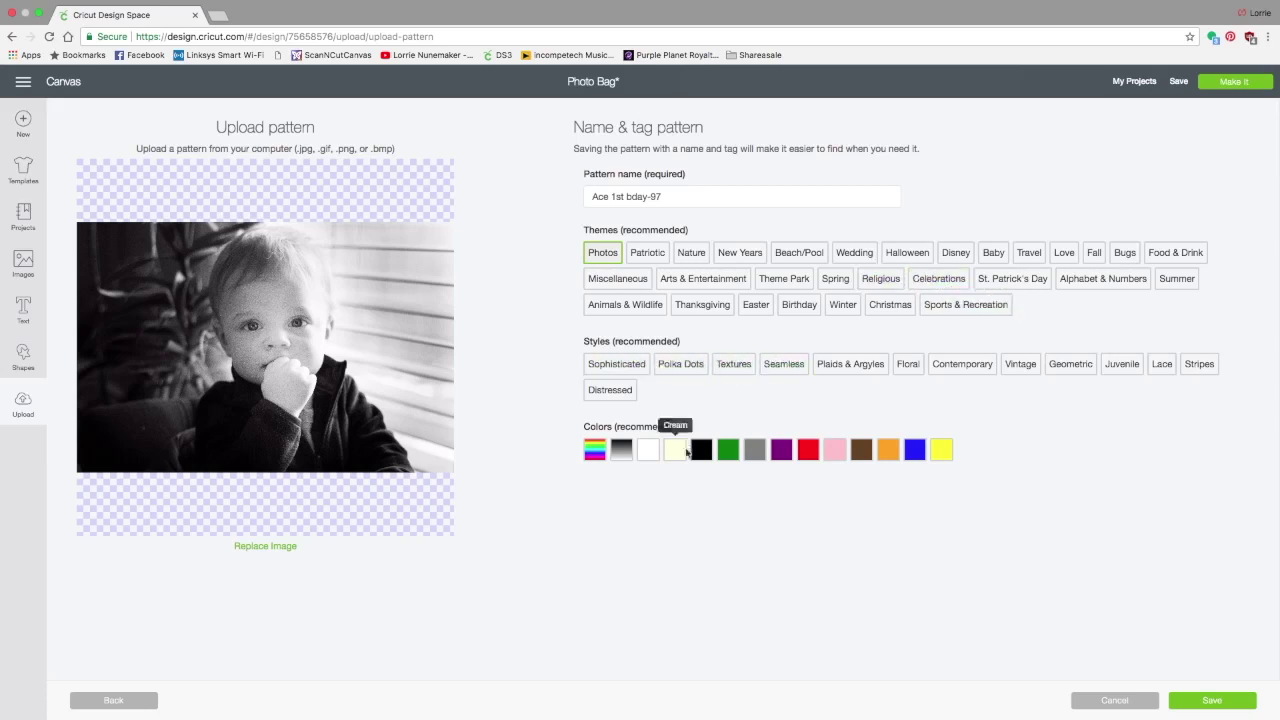
pyautogui.click(631, 456)
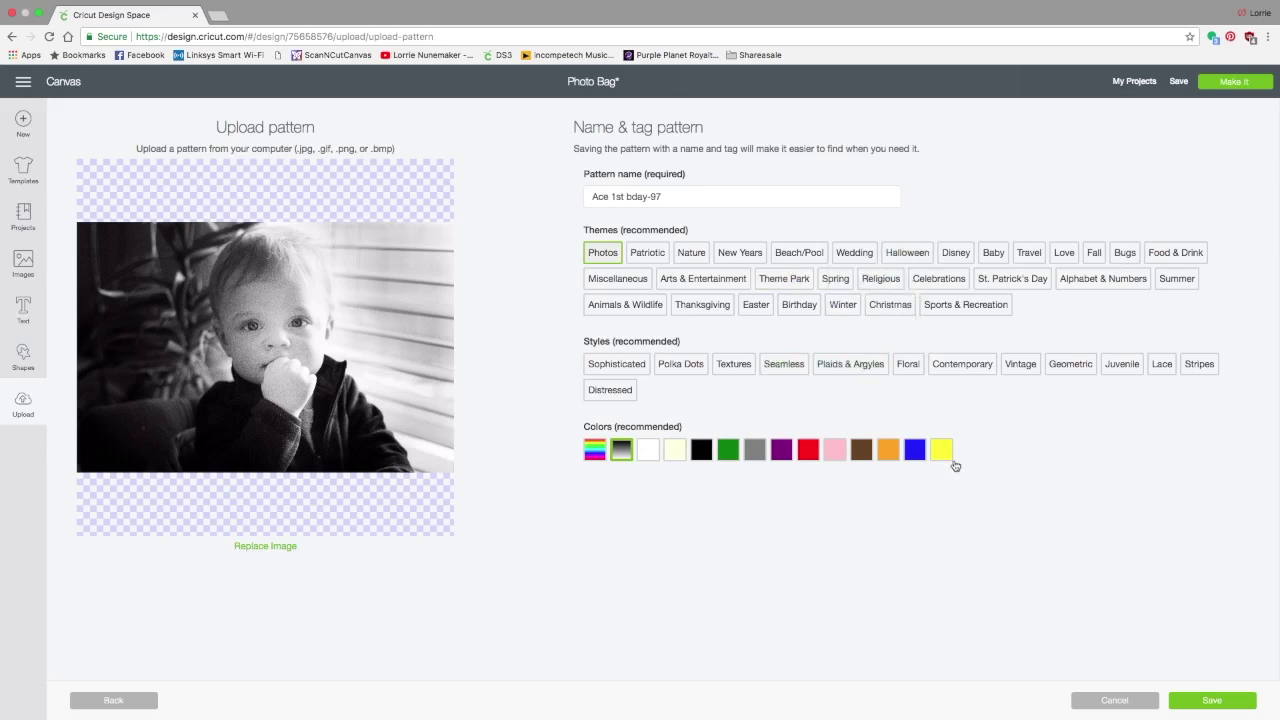
pyautogui.click(1217, 703)
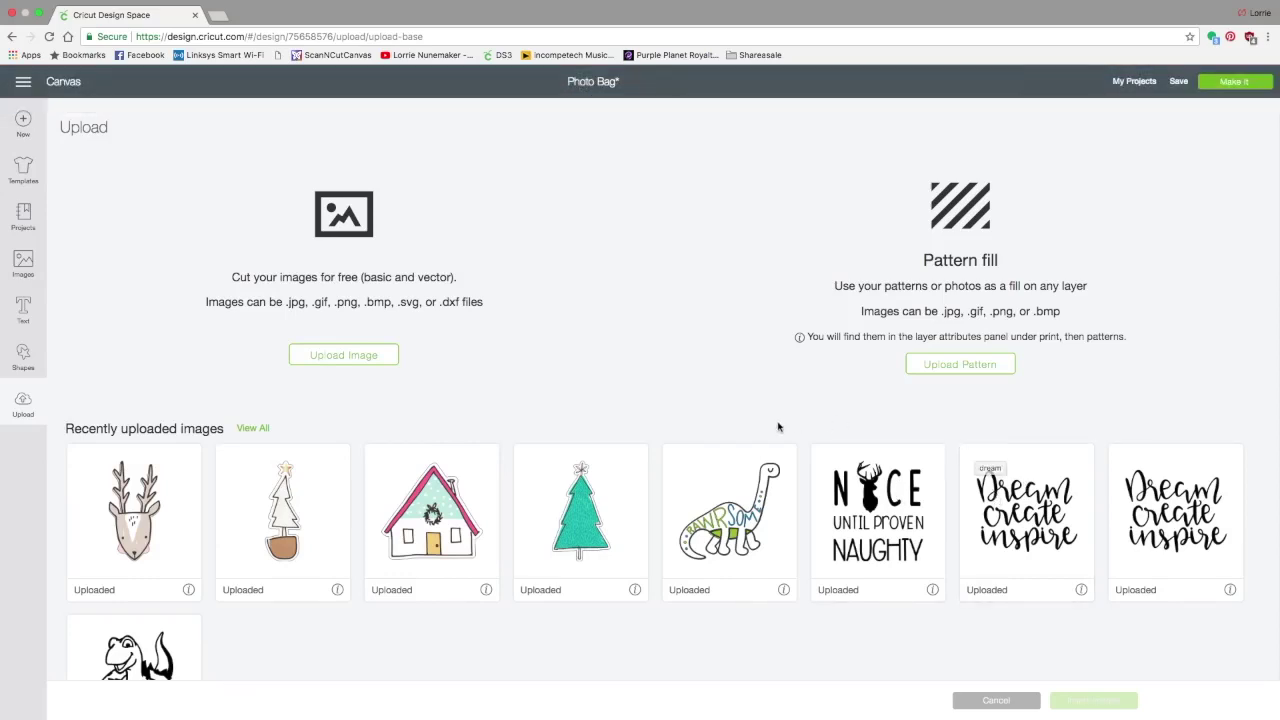
# Upload "Family Black and White.jpg" from the Photos for print folder as a second pattern fill.
pyautogui.click(955, 366)
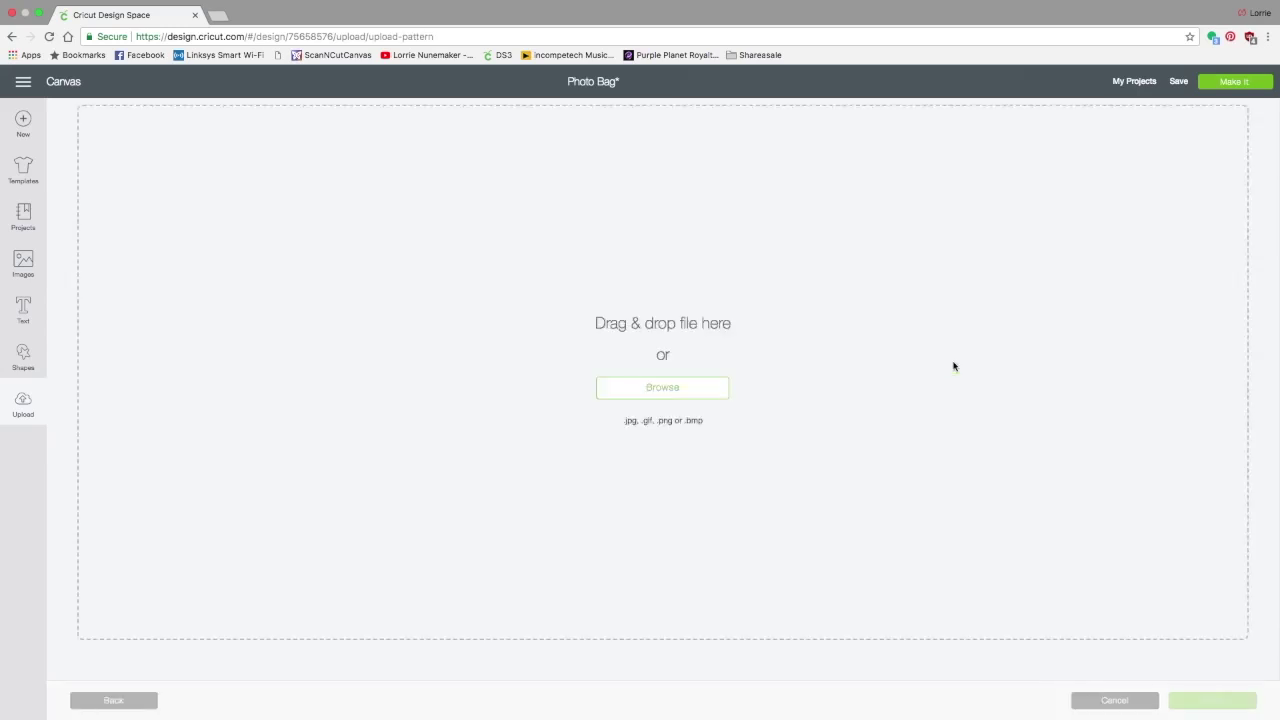
pyautogui.click(676, 391)
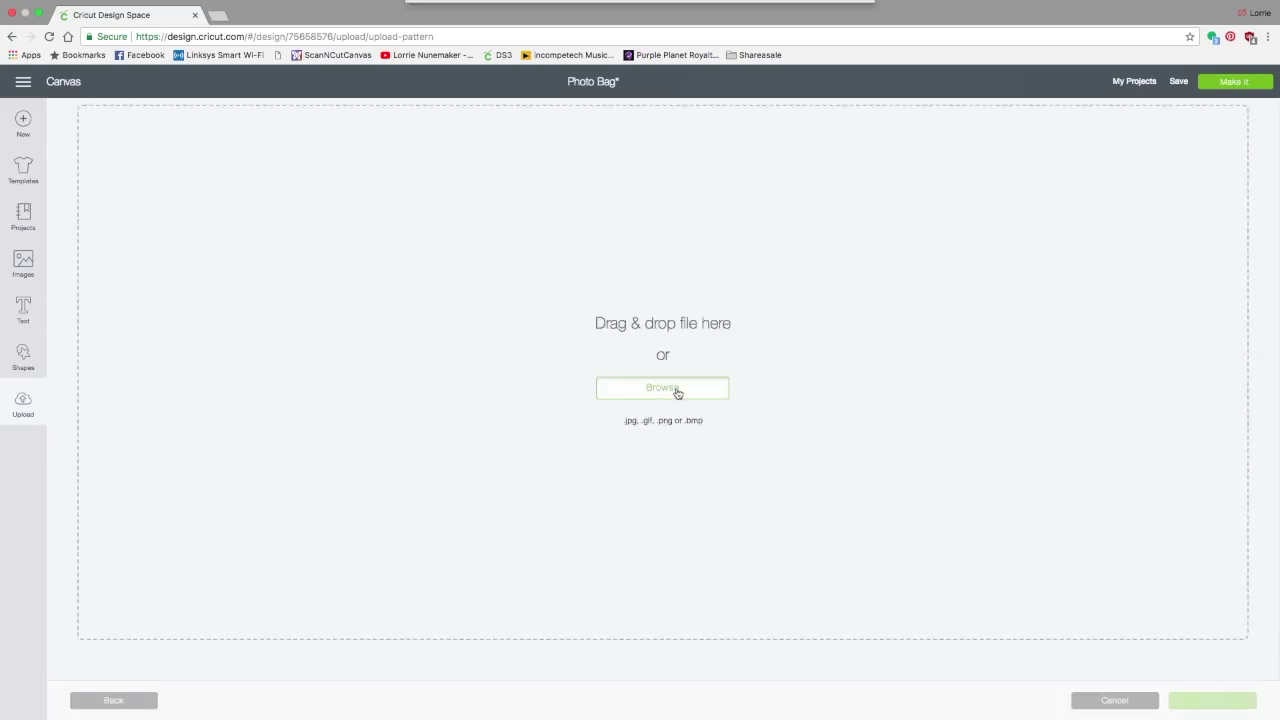
pyautogui.scroll(-5, 659, 127)
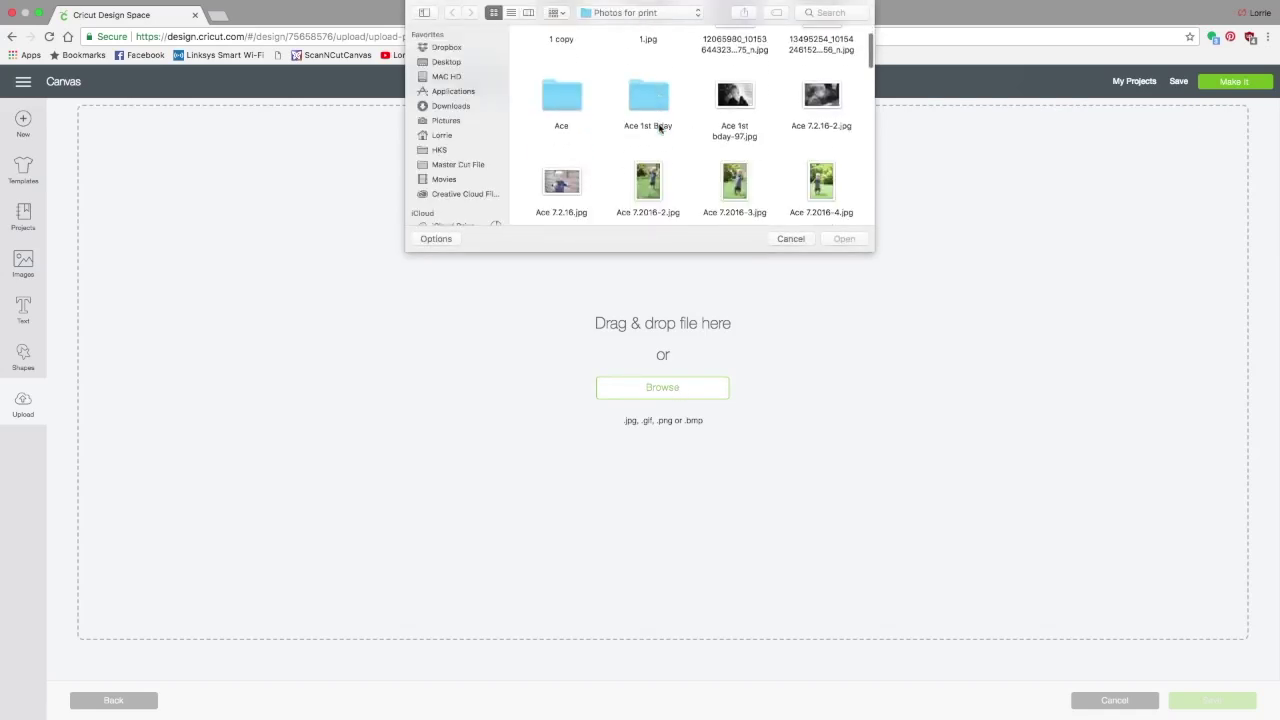
pyautogui.scroll(-10, 659, 127)
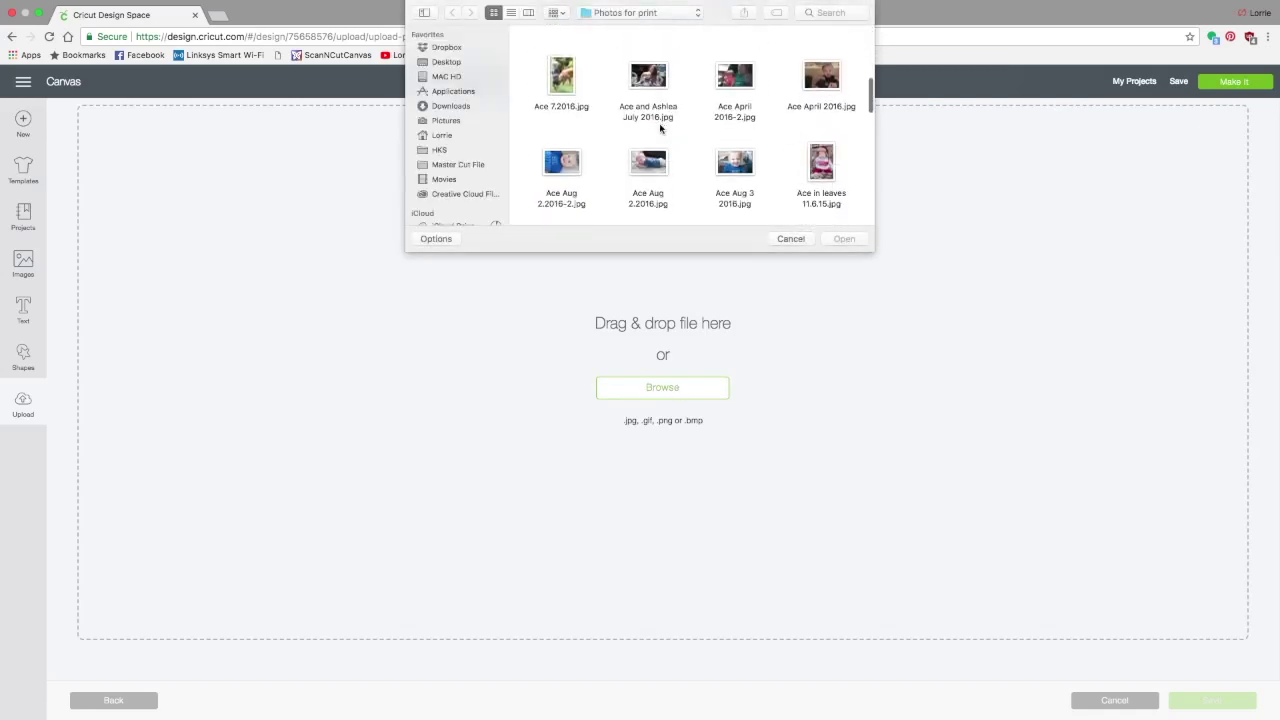
pyautogui.scroll(-2, 700, 150)
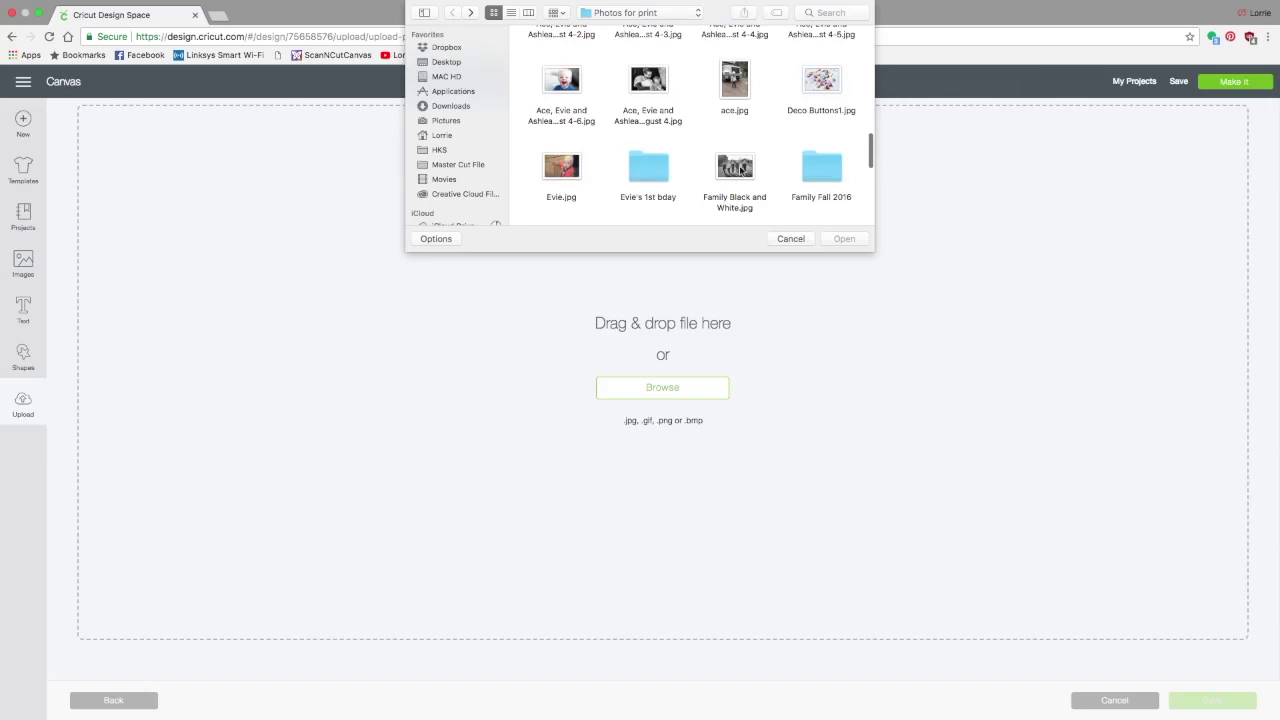
pyautogui.click(741, 170)
pyautogui.click(849, 243)
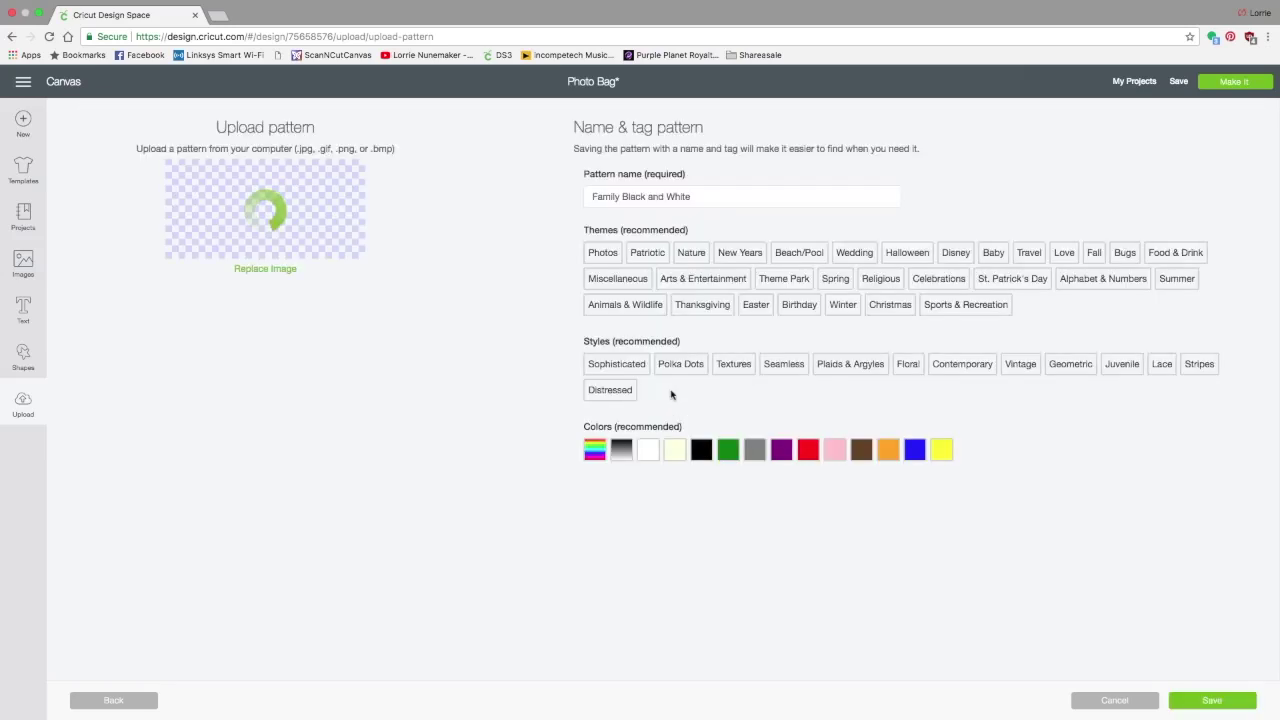
# Save the family photo pattern with the Photos theme and black-to-white gradient colour tags, and return to the canvas.
pyautogui.click(598, 258)
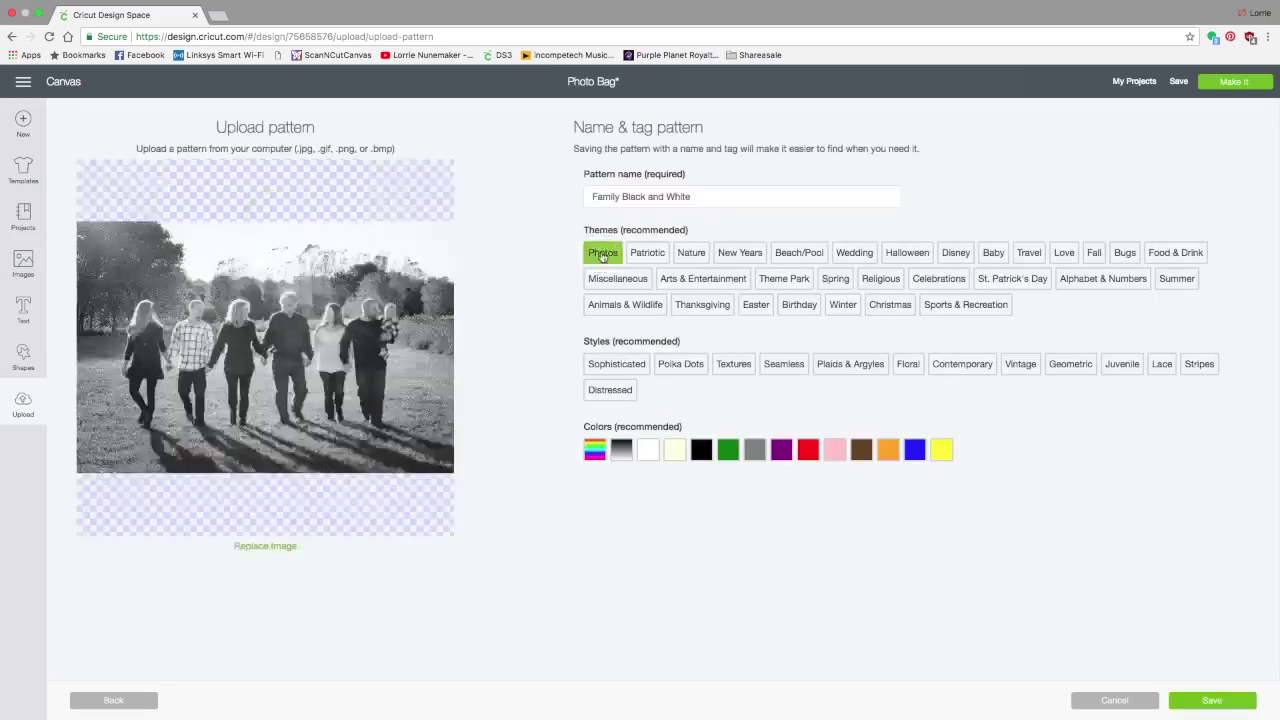
pyautogui.click(621, 449)
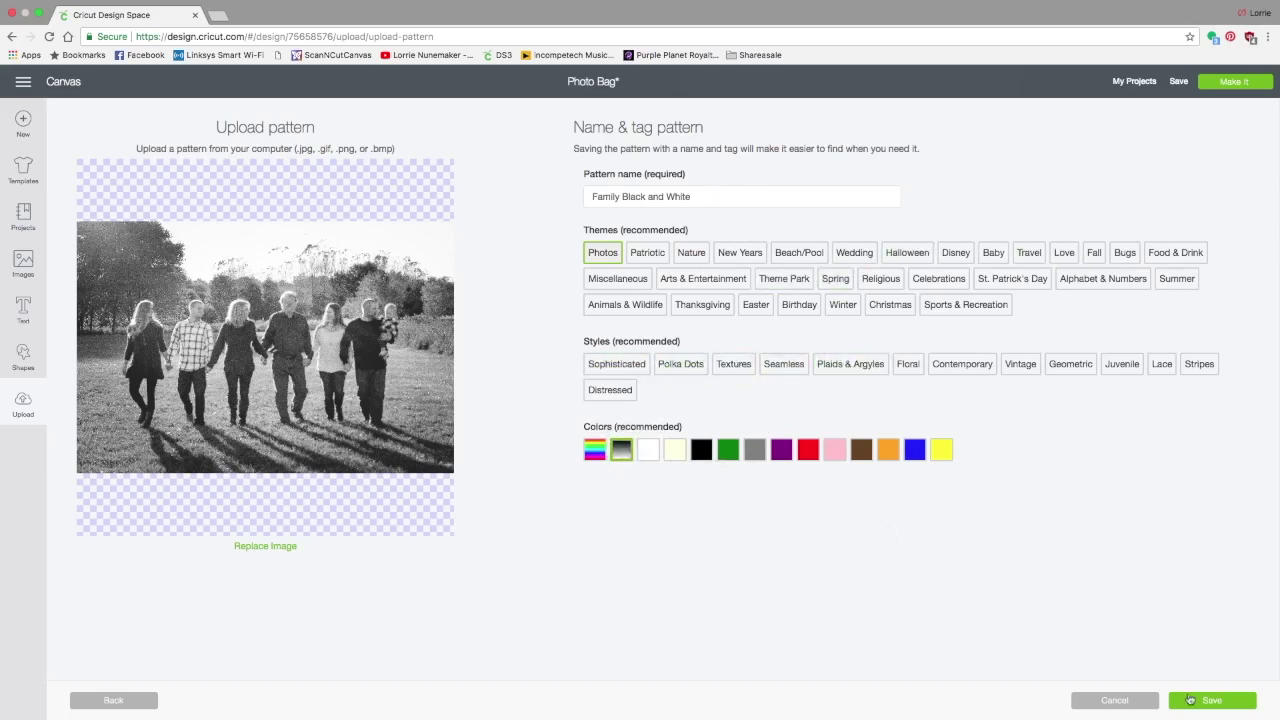
pyautogui.click(1212, 702)
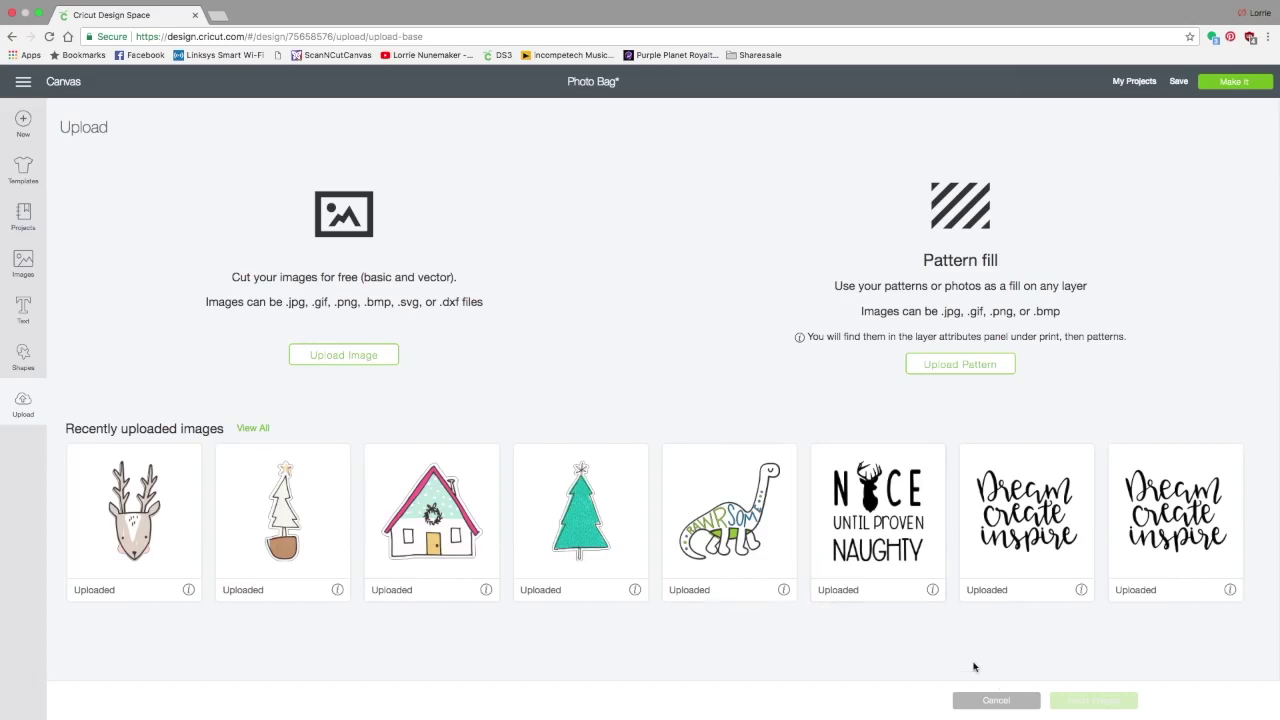
pyautogui.click(996, 701)
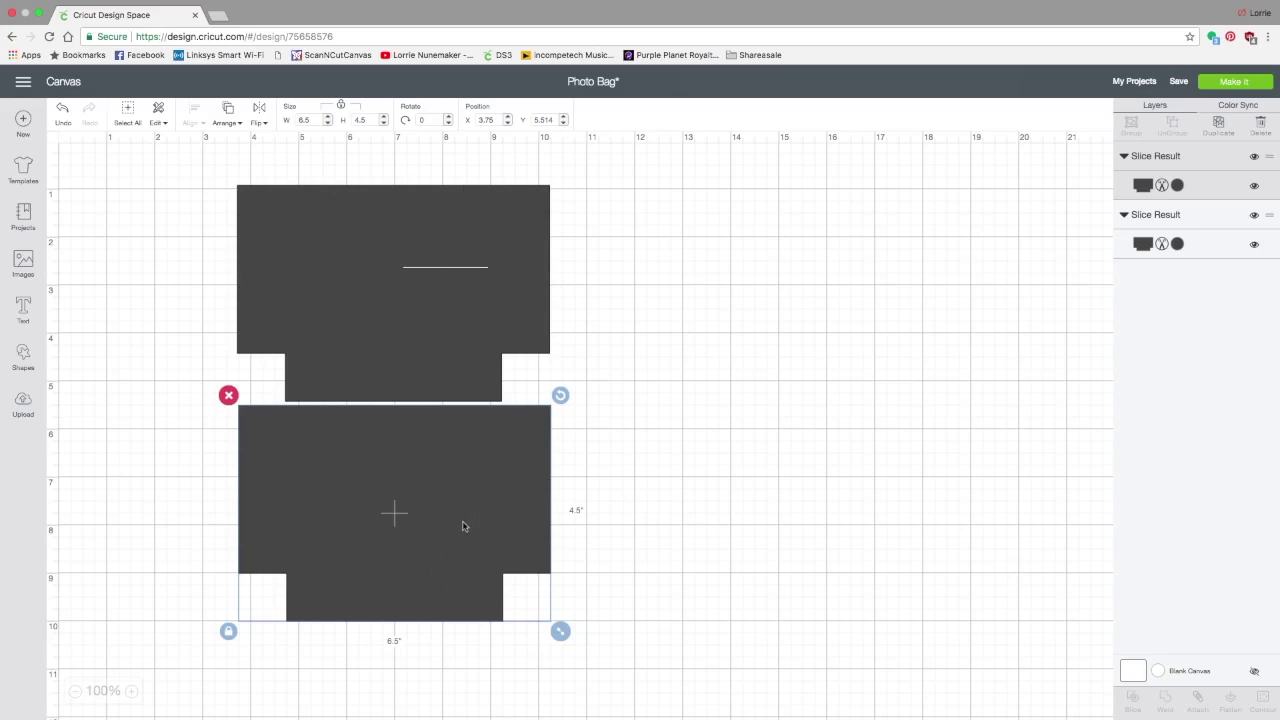
# Set the lower bag shape's layer to Print and fill it with the uploaded toddler photo pattern.
pyautogui.scroll(1, 994, 276)
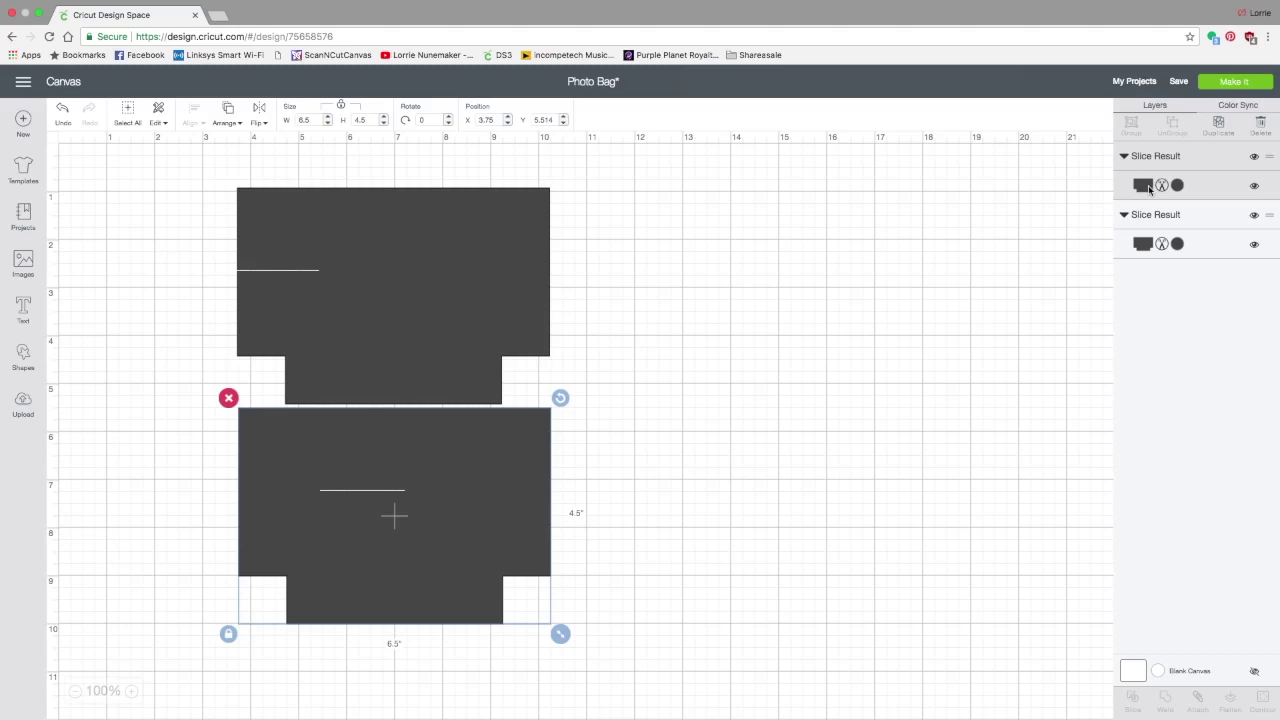
pyautogui.click(1145, 186)
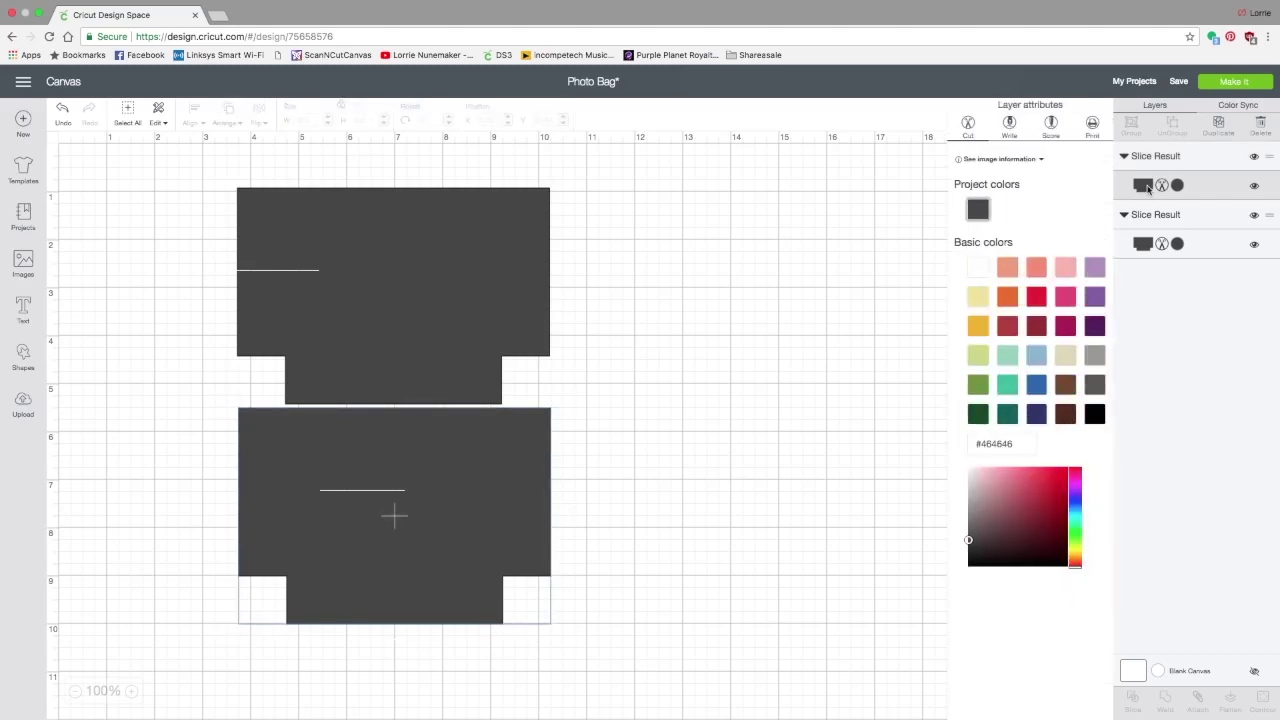
pyautogui.click(1093, 123)
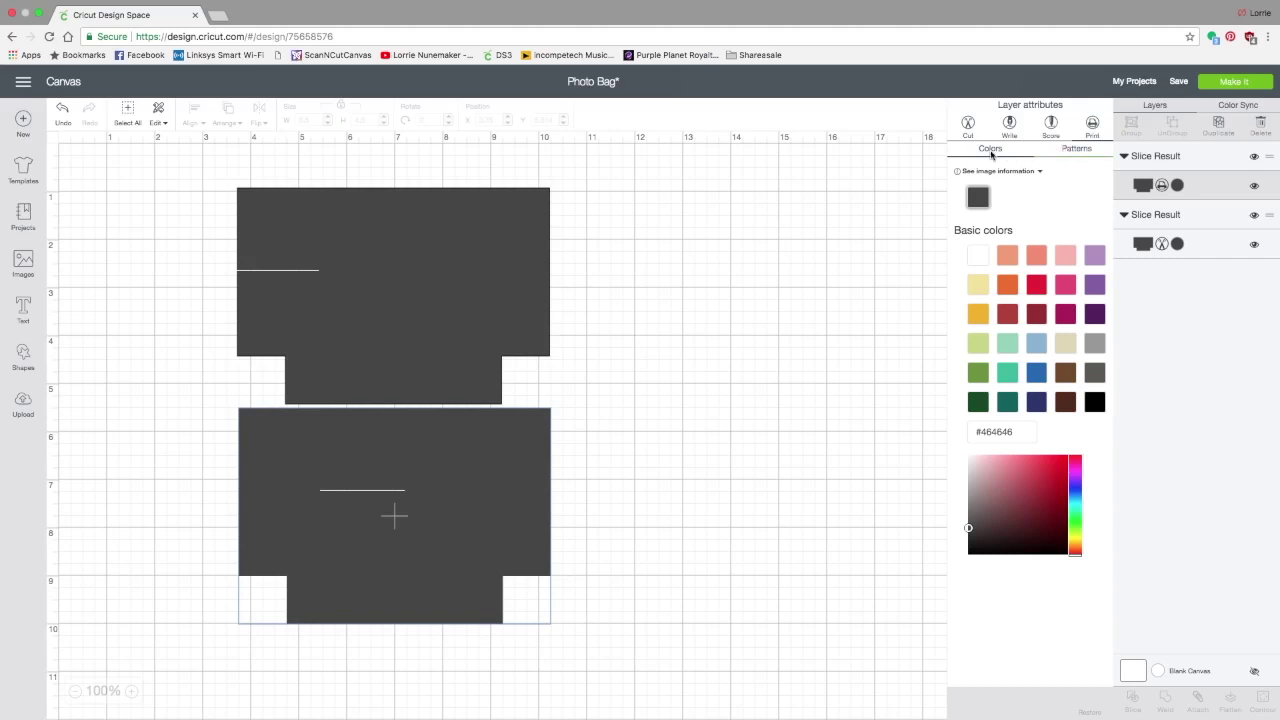
pyautogui.click(1078, 150)
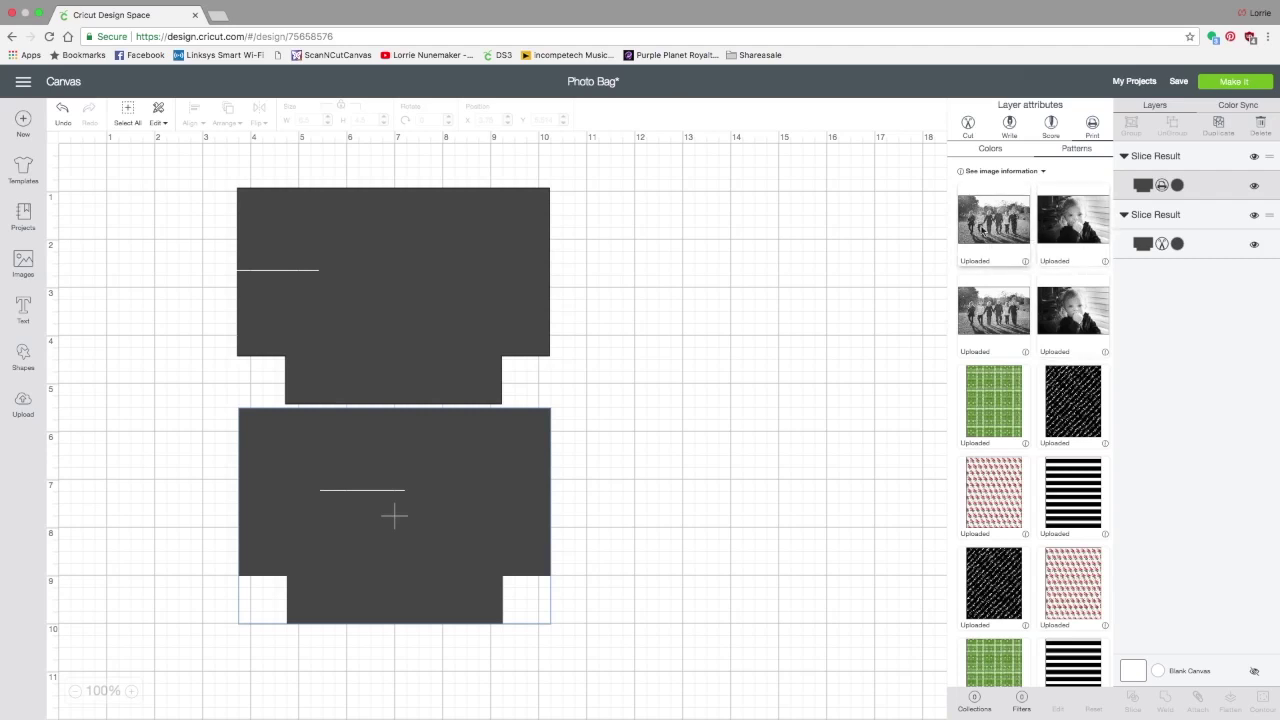
pyautogui.click(1068, 222)
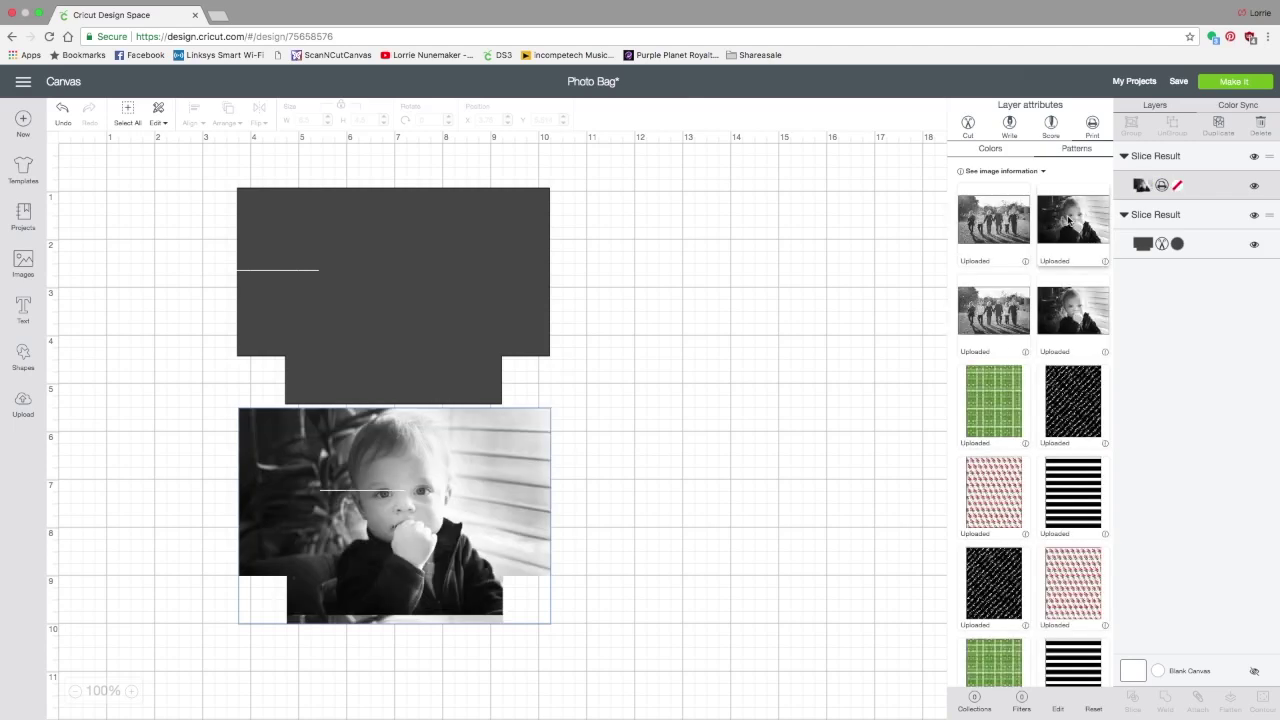
# Move the toddler photo panel to about X 4.06, Y 5.94 and scale its pattern to 103 so the photo fills the shape.
pyautogui.moveTo(509, 491); pyautogui.dragTo(603, 503)
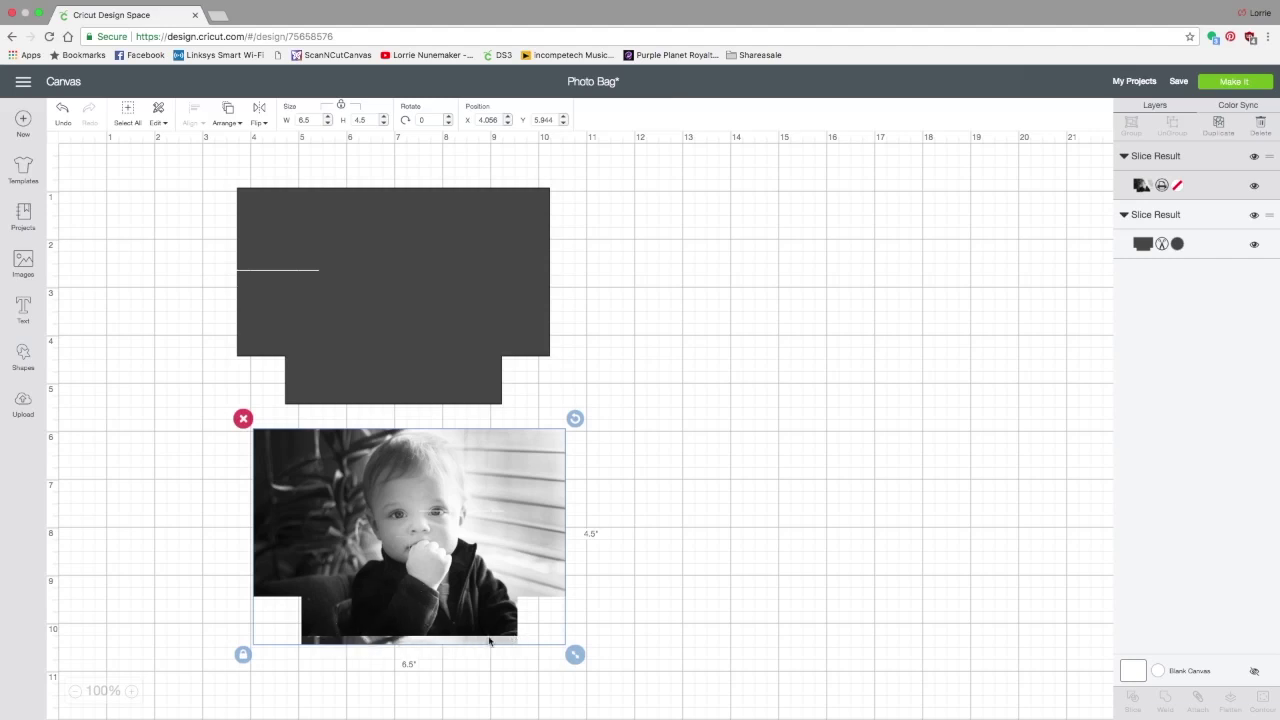
pyautogui.click(1140, 187)
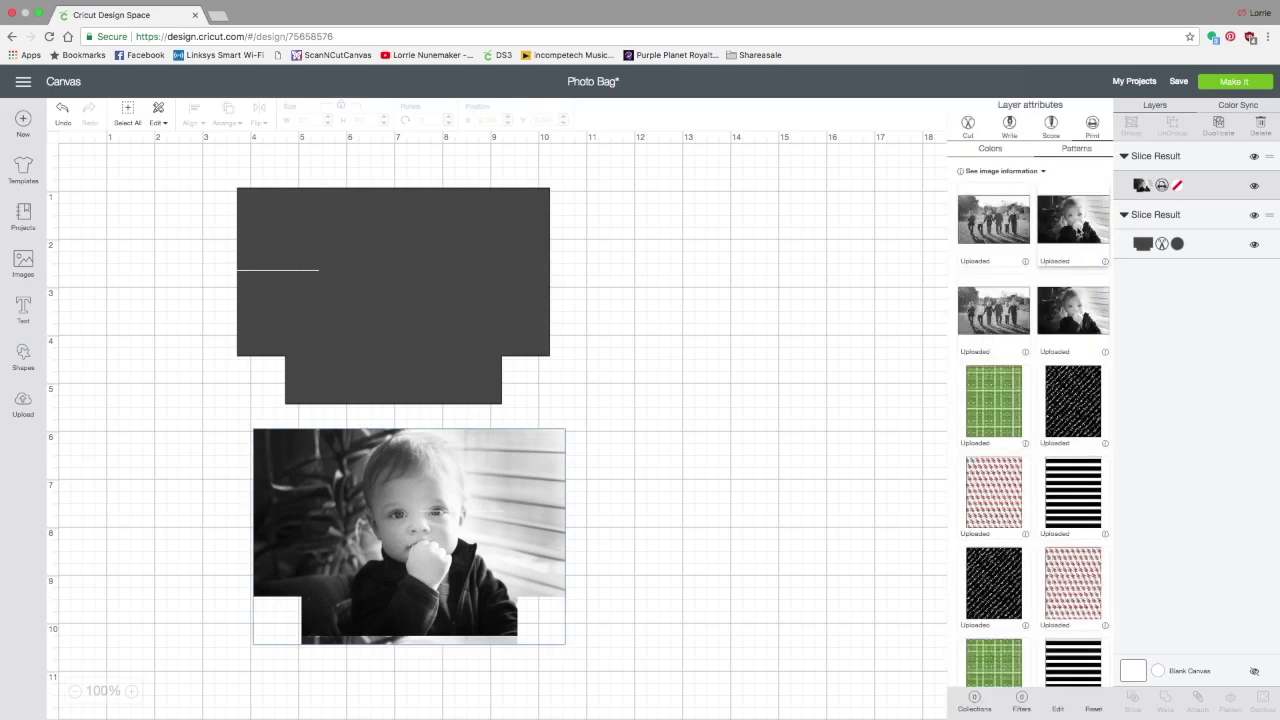
pyautogui.click(1059, 712)
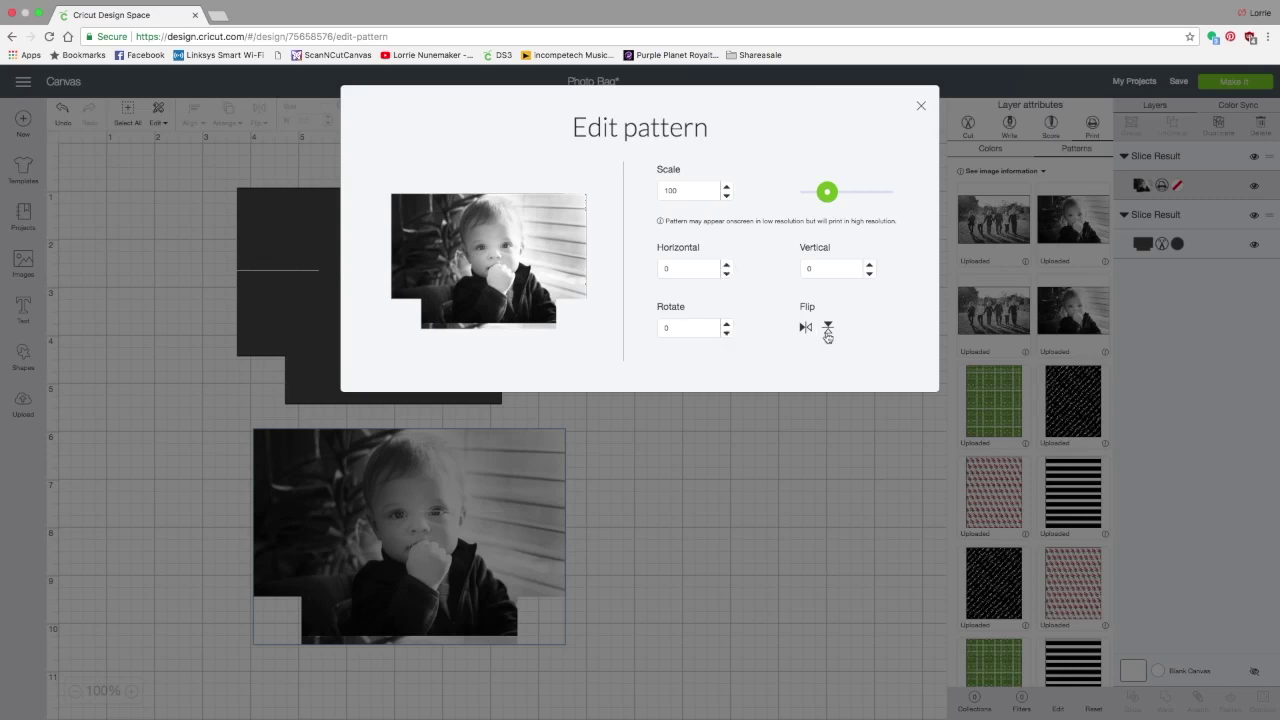
pyautogui.click(727, 187)
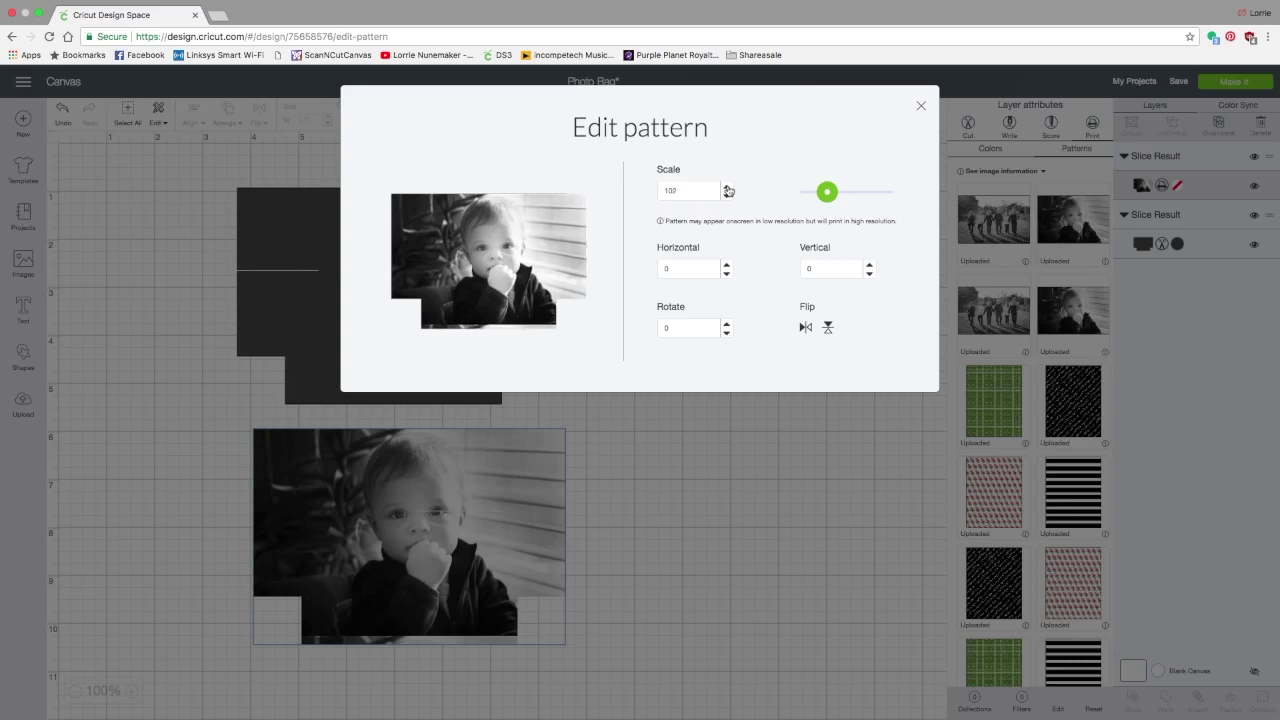
pyautogui.click(727, 187)
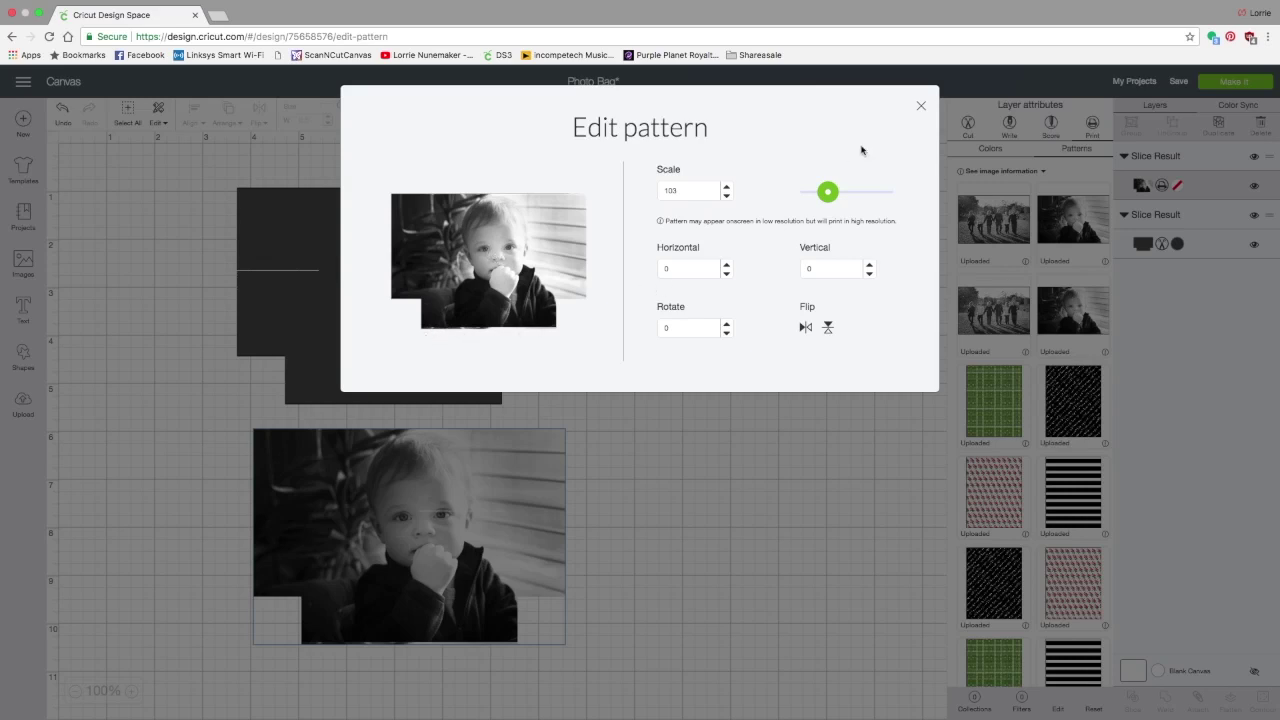
pyautogui.click(921, 109)
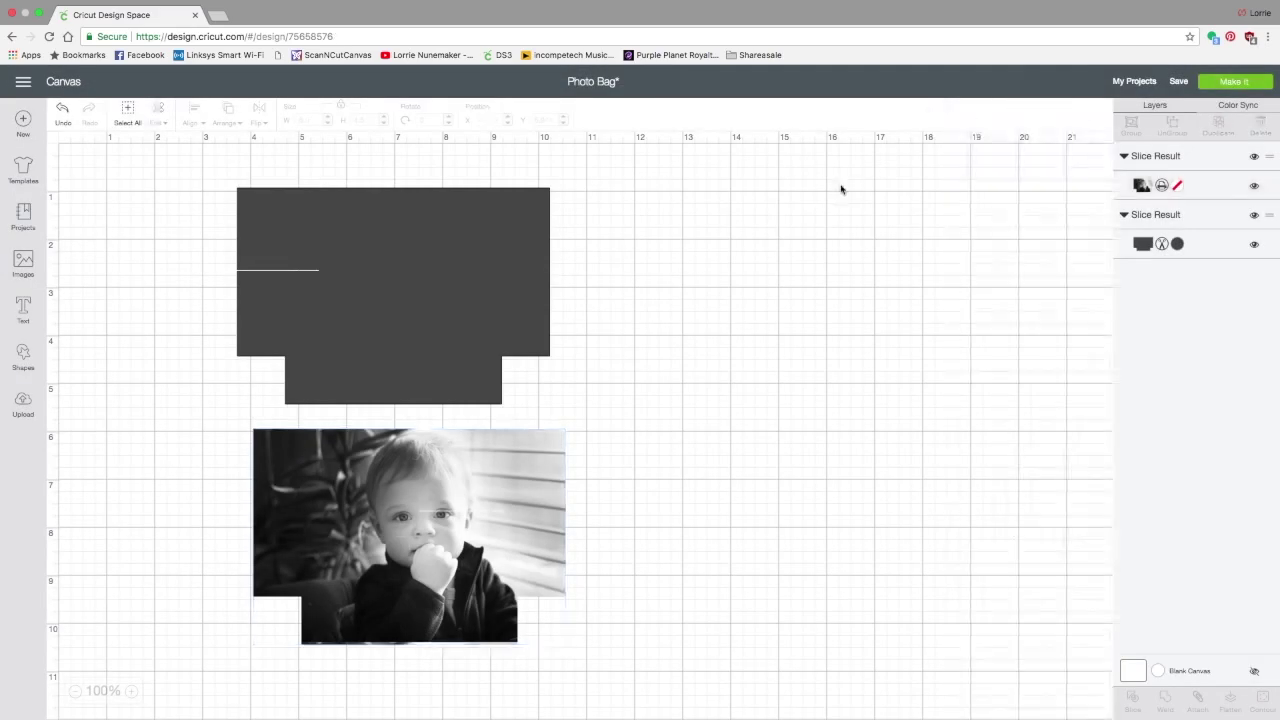
# Set the upper bag shape's layer to Print and show the available pattern fills for it.
pyautogui.click(446, 254)
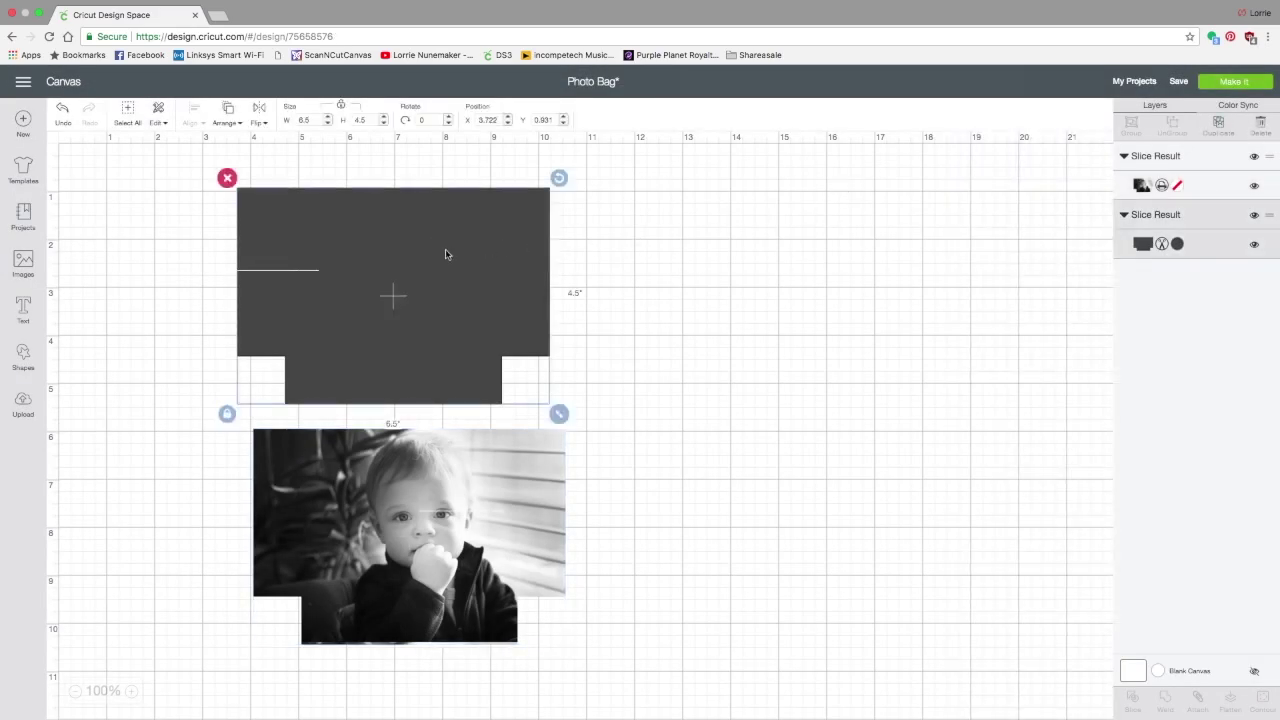
pyautogui.click(1143, 245)
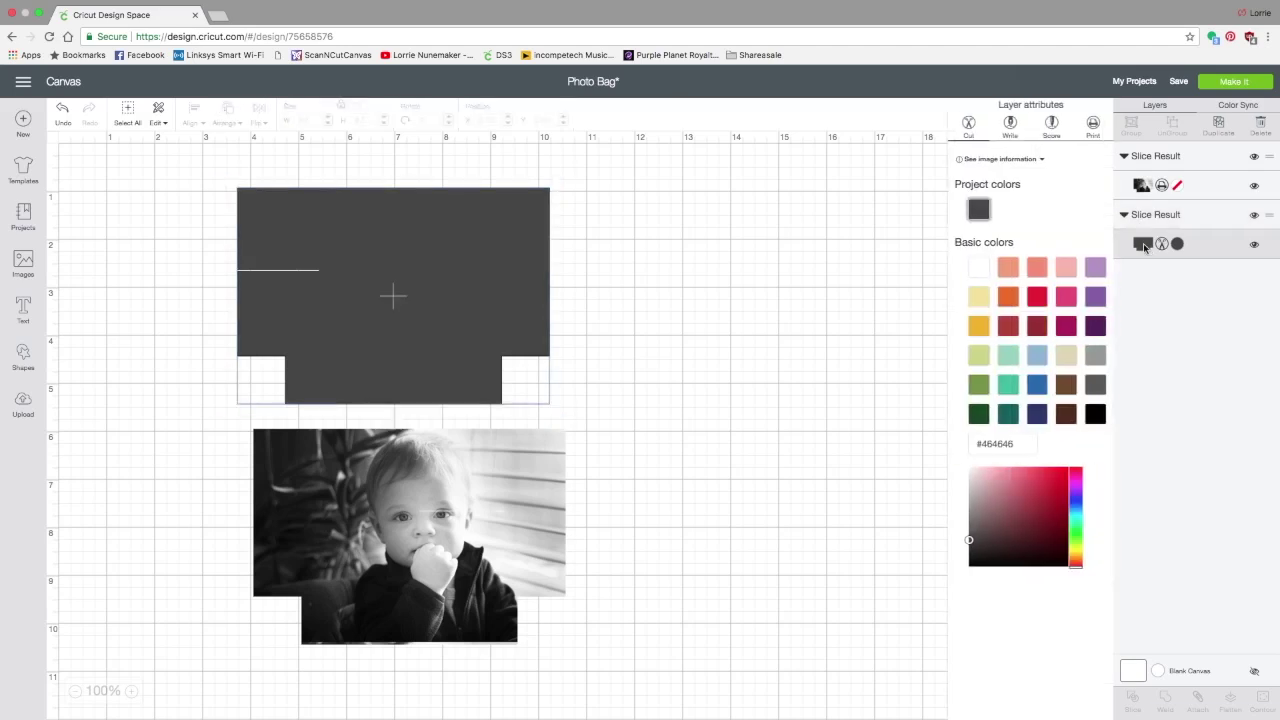
pyautogui.click(1092, 125)
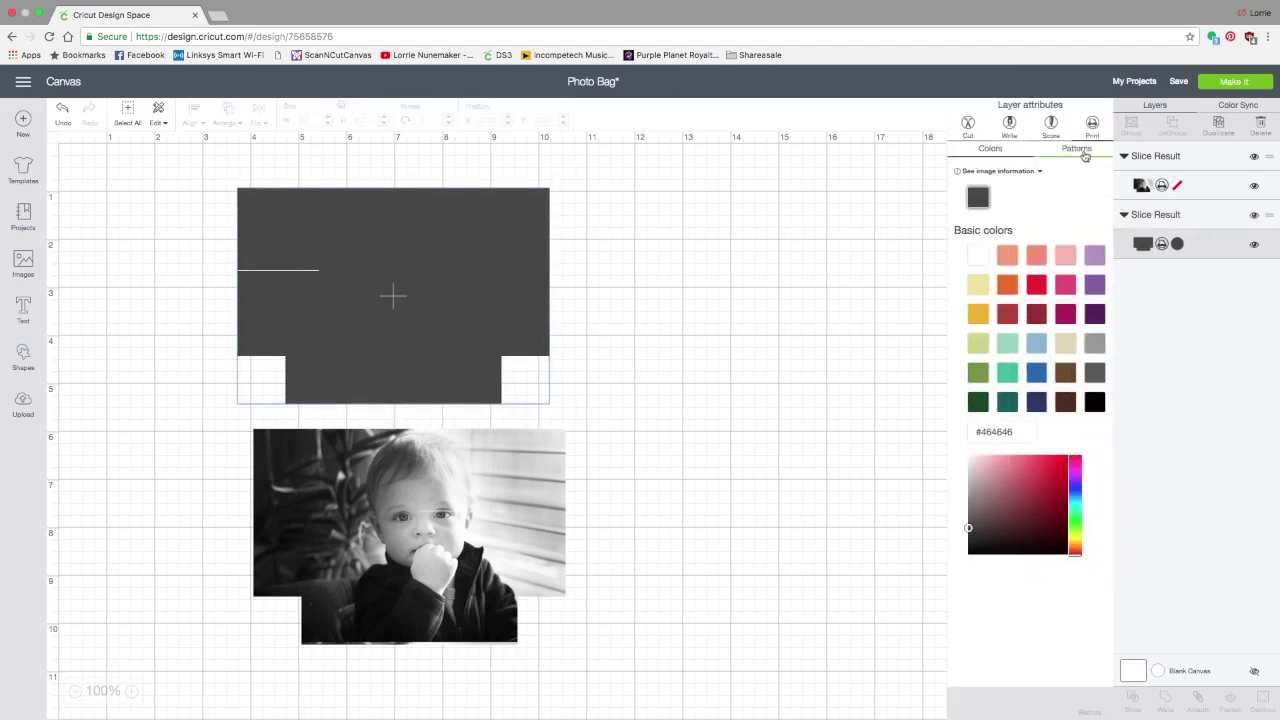
pyautogui.click(1079, 150)
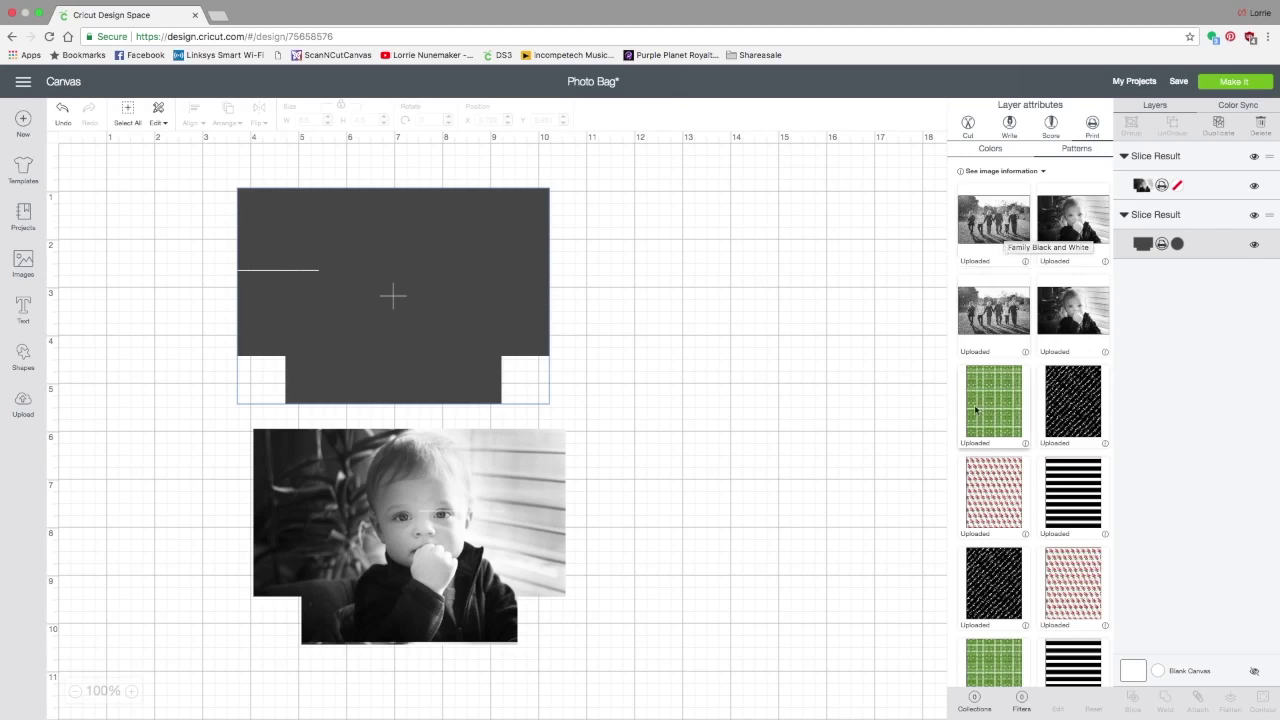
# Filter the patterns to Uploaded and fill the upper bag shape with the family black-and-white photo.
pyautogui.scroll(-1, 988, 512)
pyautogui.scroll(-5, 988, 512)
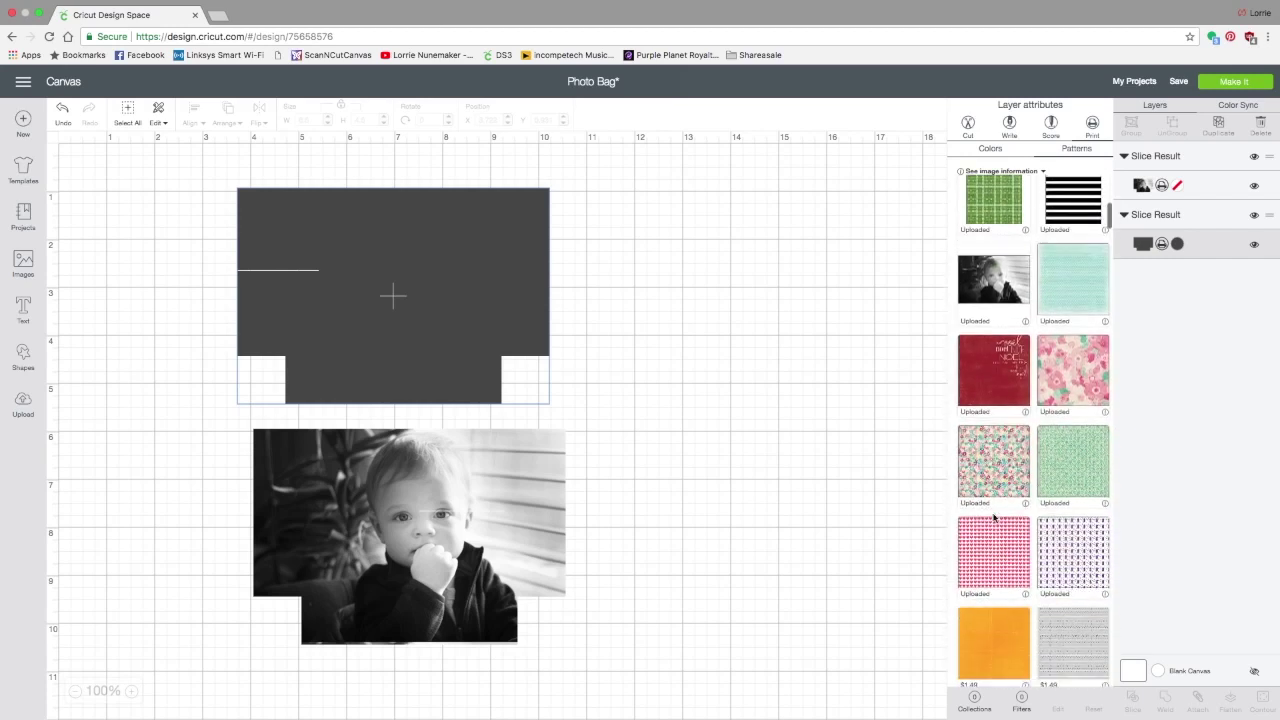
pyautogui.click(1022, 701)
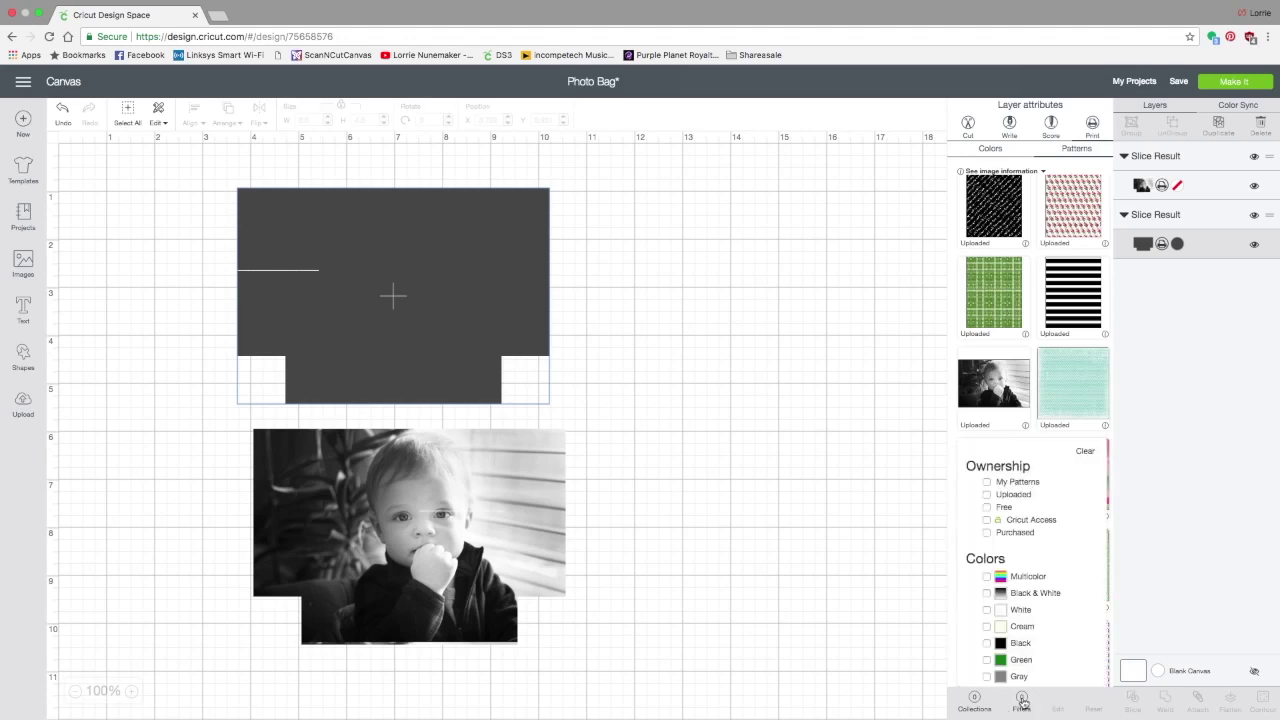
pyautogui.click(987, 495)
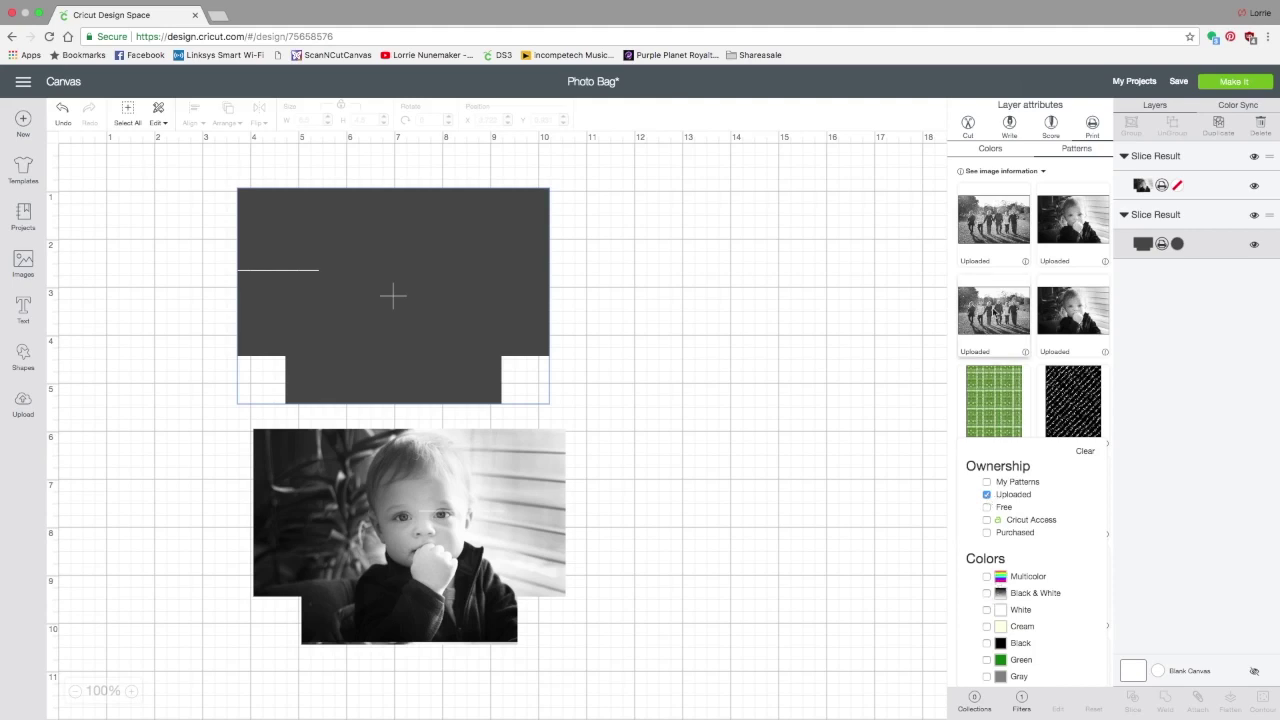
pyautogui.click(992, 218)
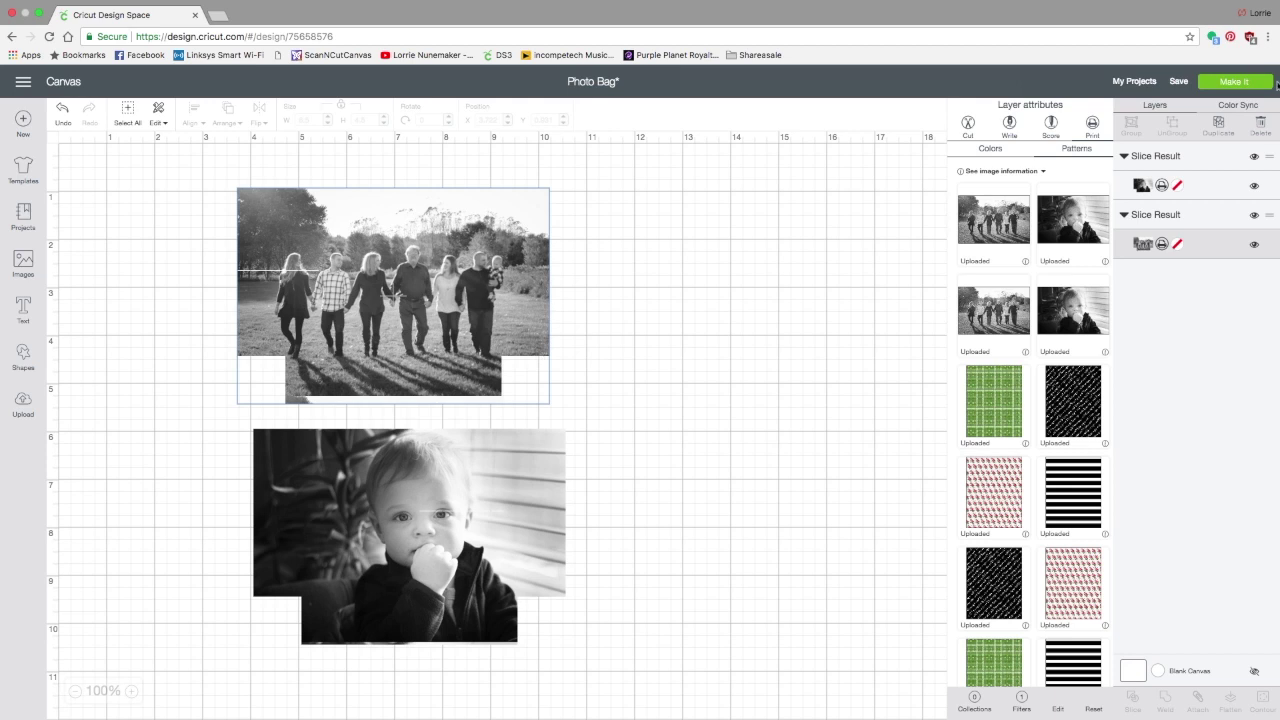
# Send the Photo Bag project to mat preparation for printing and cutting.
pyautogui.click(1232, 84)
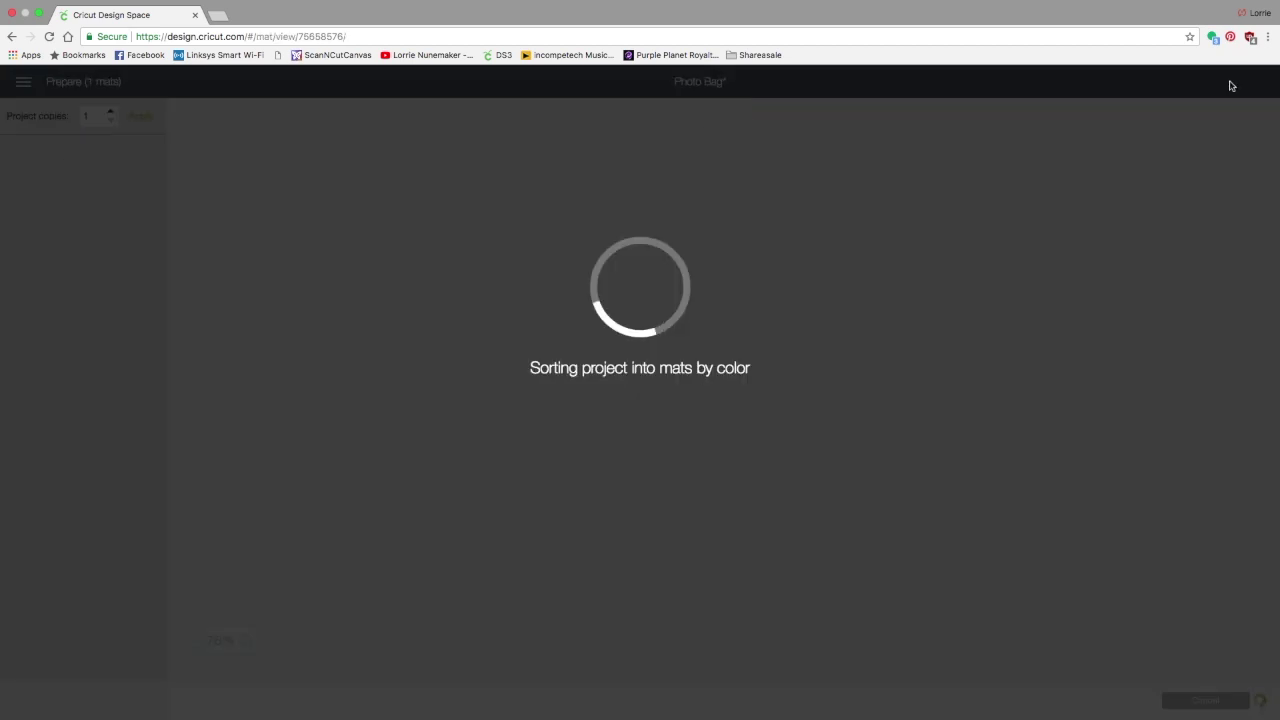